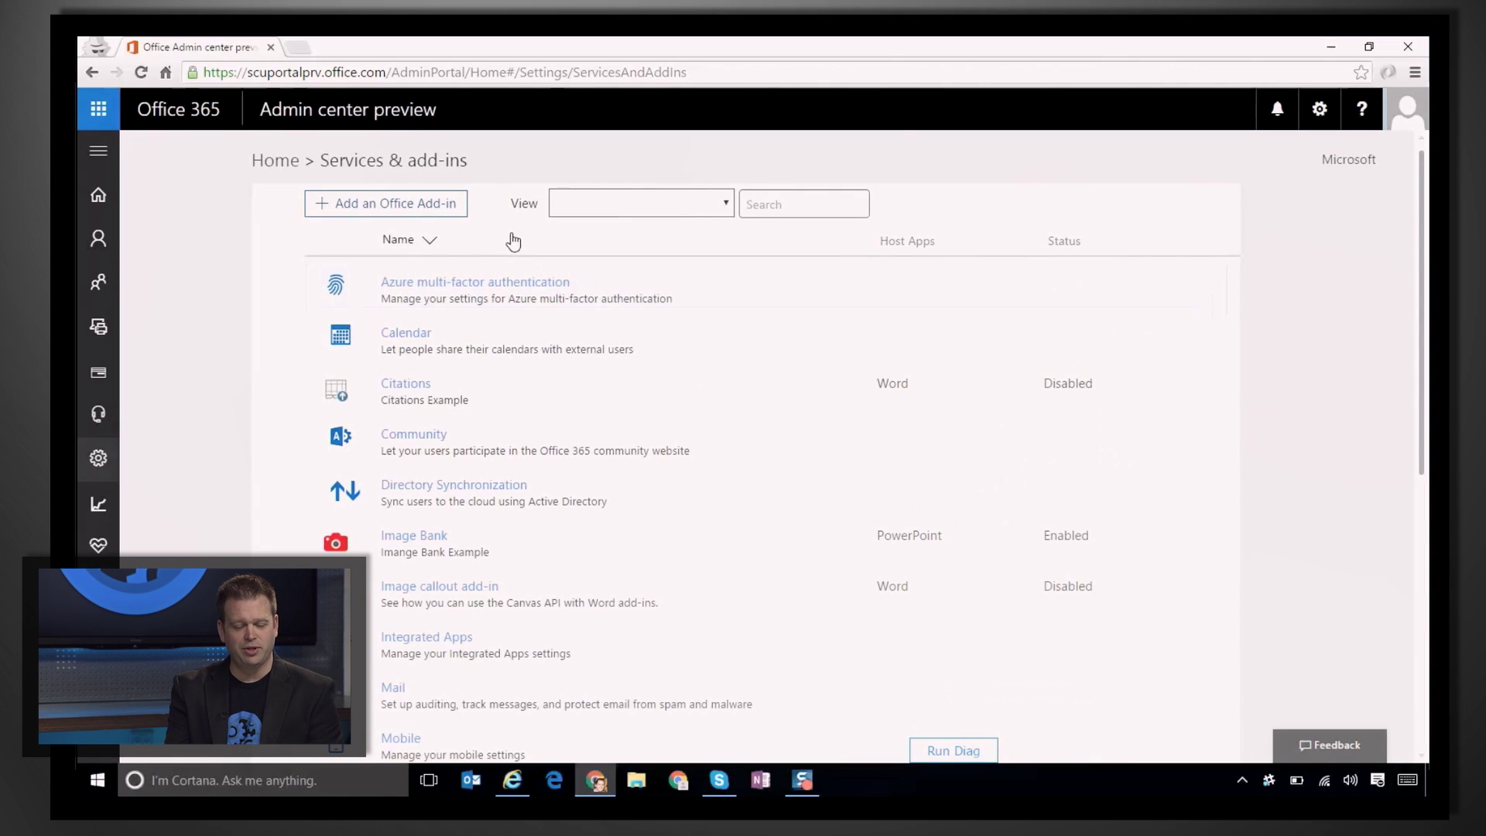
Upload the manifest file CodeFormatSample.xml from the apps folder on C: as a new Office add-in.
{"action": "left_click", "coordinate": [426, 220]}
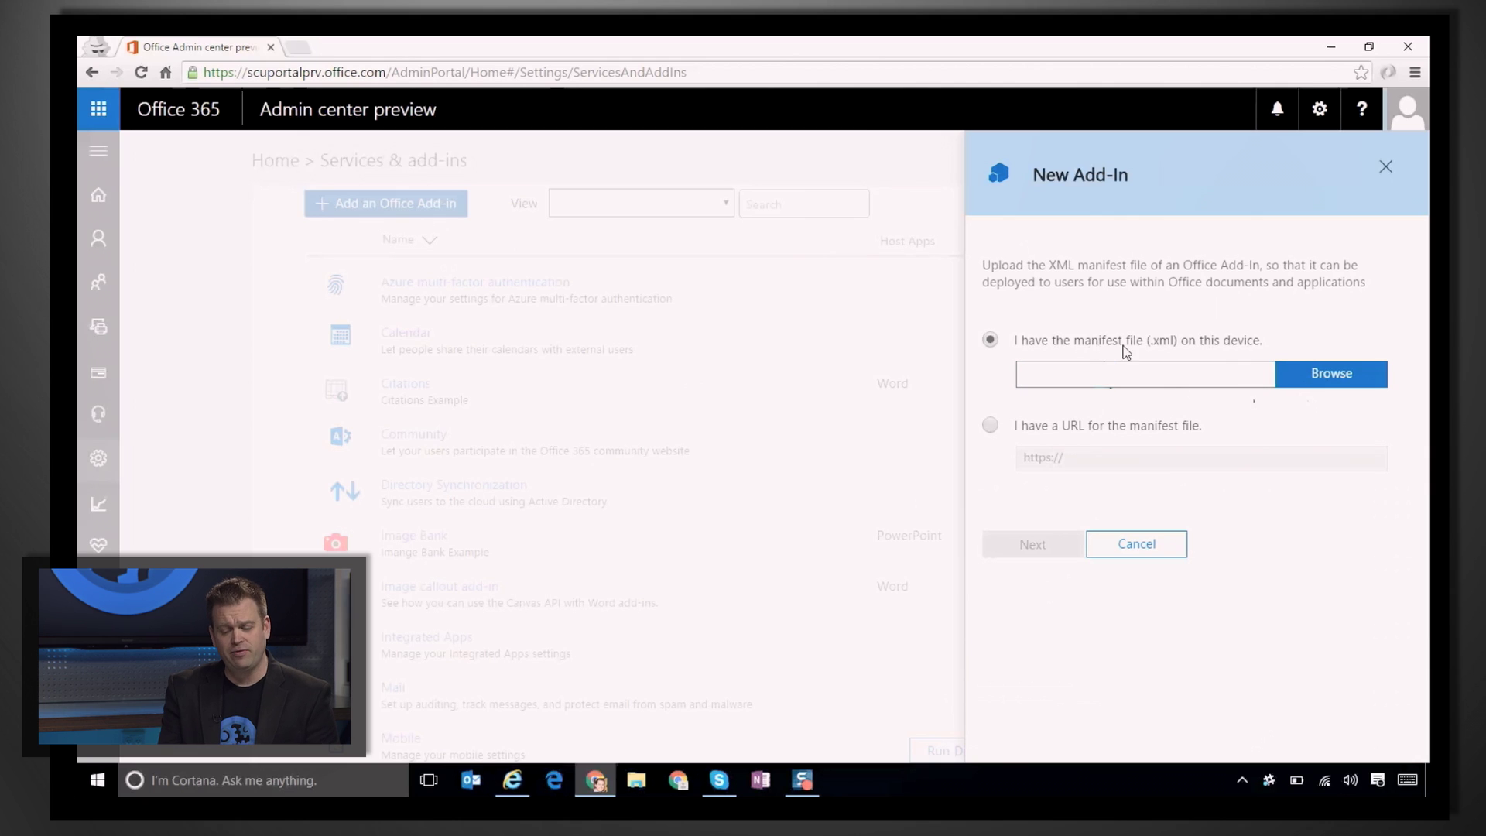
{"action": "left_click", "coordinate": [1310, 376]}
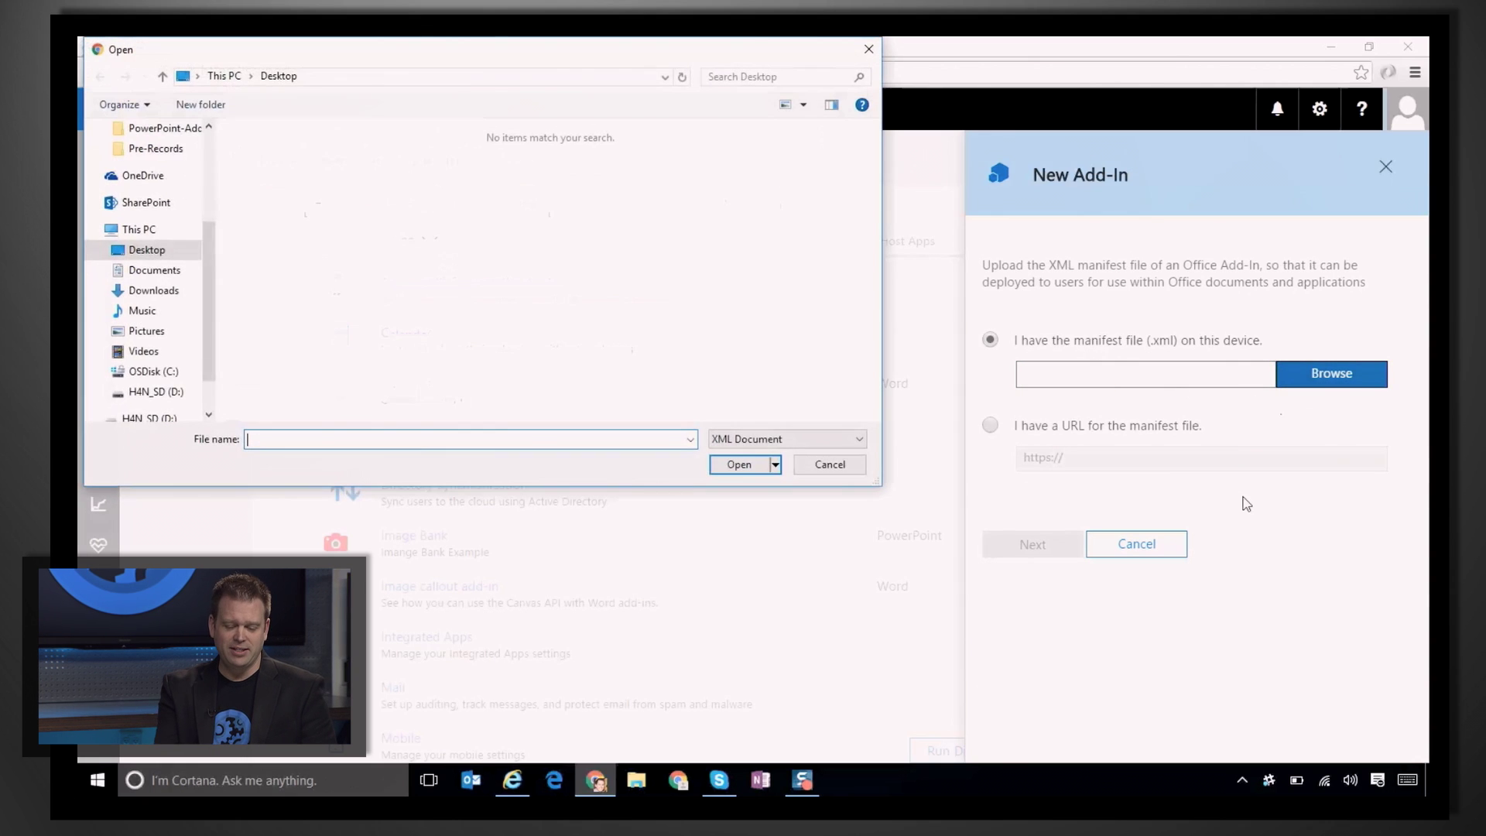
{"action": "left_click", "coordinate": [155, 371]}
{"action": "double_click", "coordinate": [284, 157]}
{"action": "left_click", "coordinate": [310, 156]}
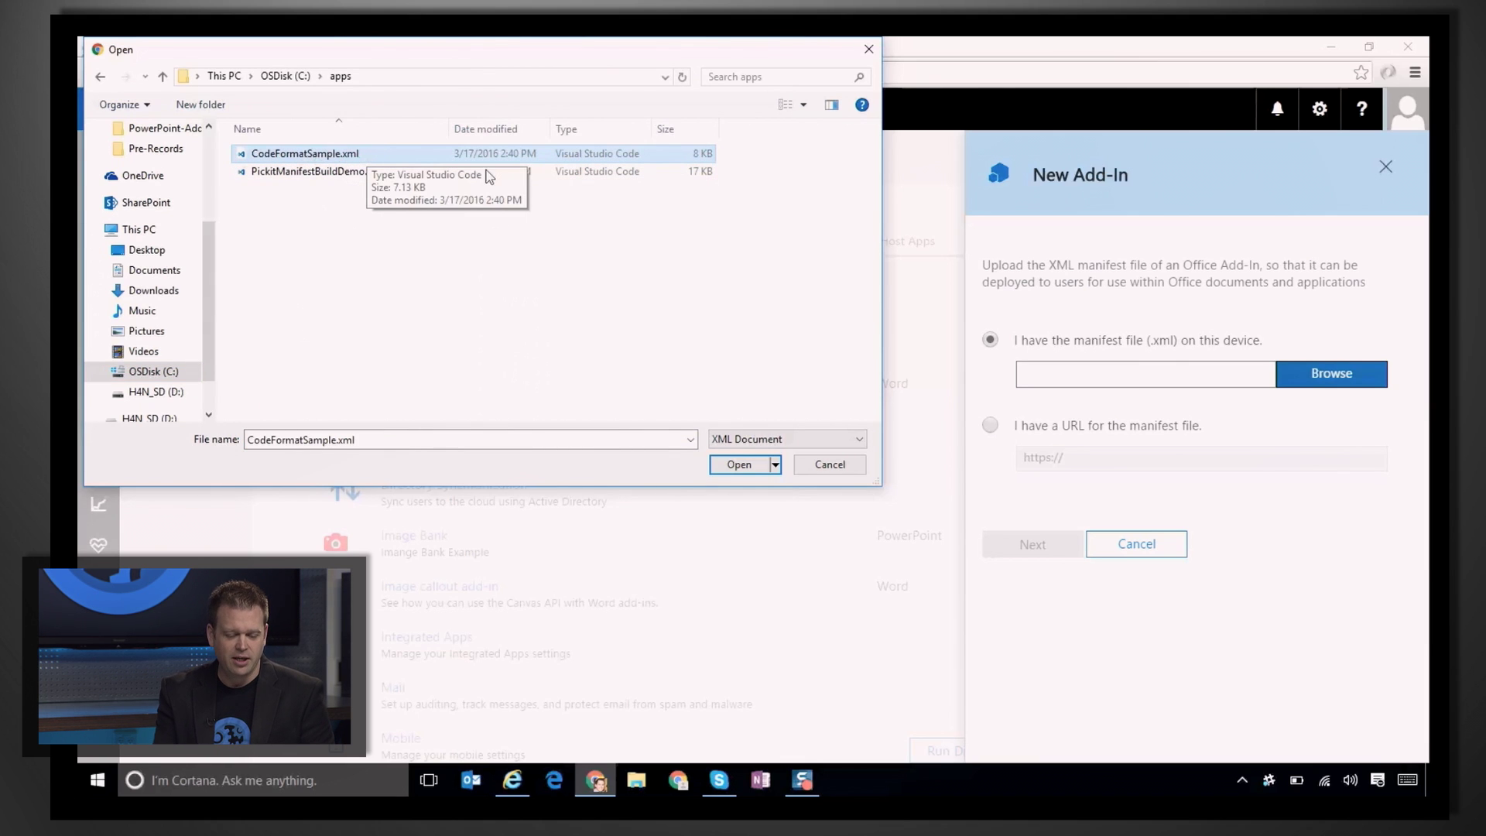
{"action": "left_click", "coordinate": [756, 467]}
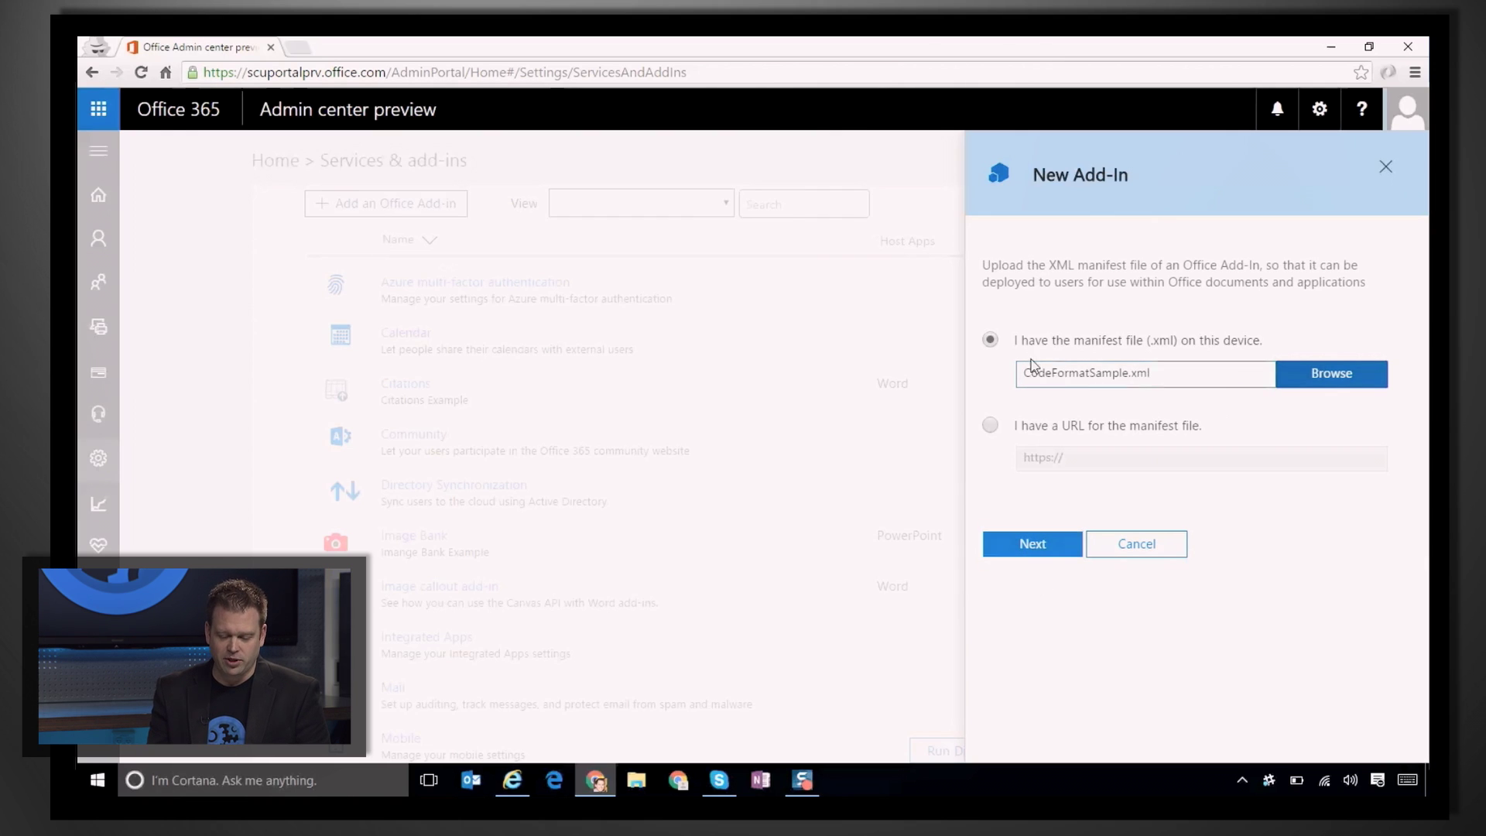
{"action": "left_click", "coordinate": [1025, 548]}
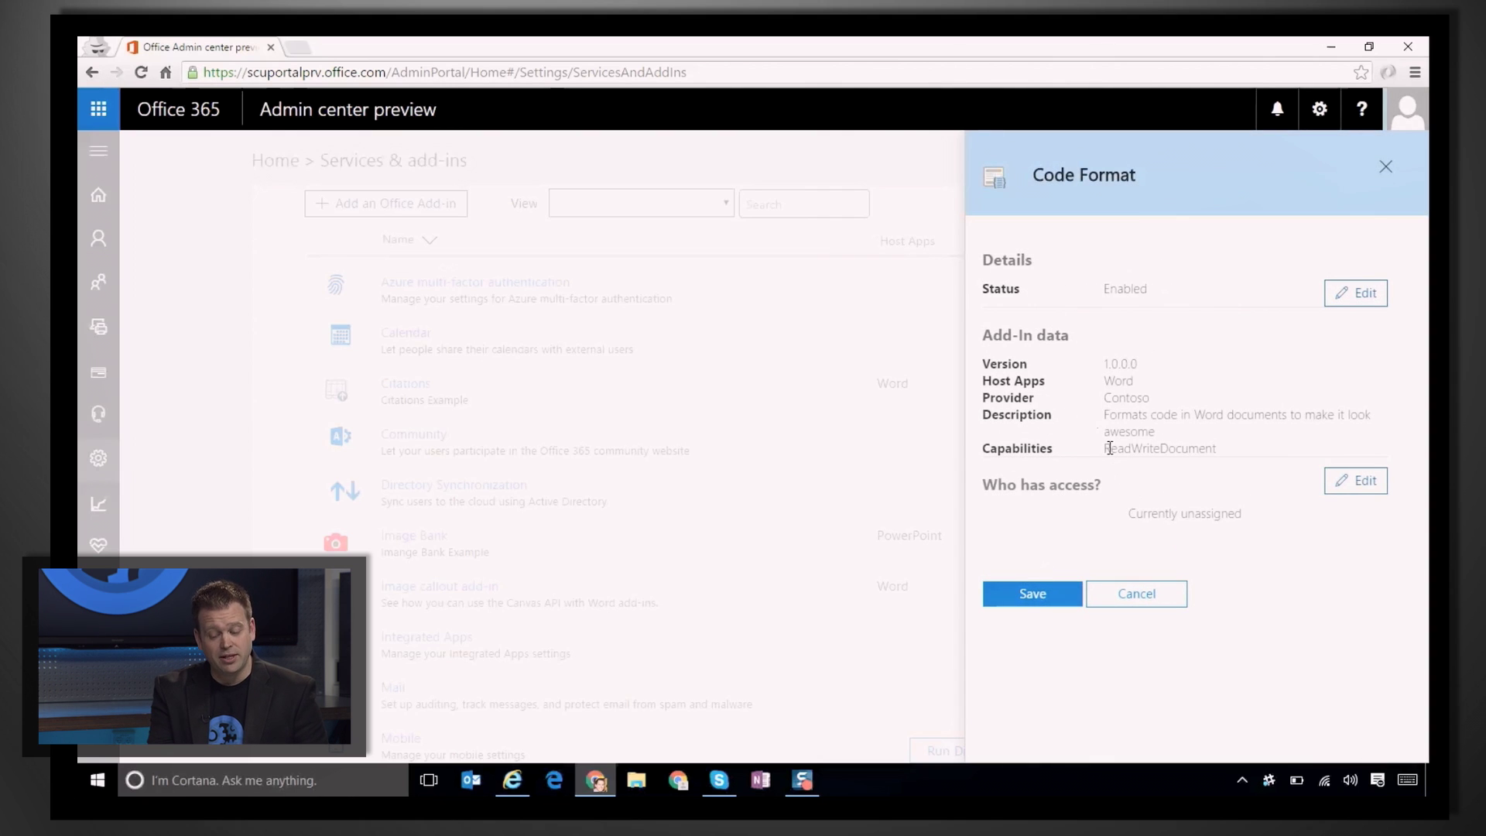
Edit who has access to the Code Format add-in and add one specific user found by first name.
{"action": "left_click", "coordinate": [1370, 488]}
{"action": "type", "text": "shirley"}
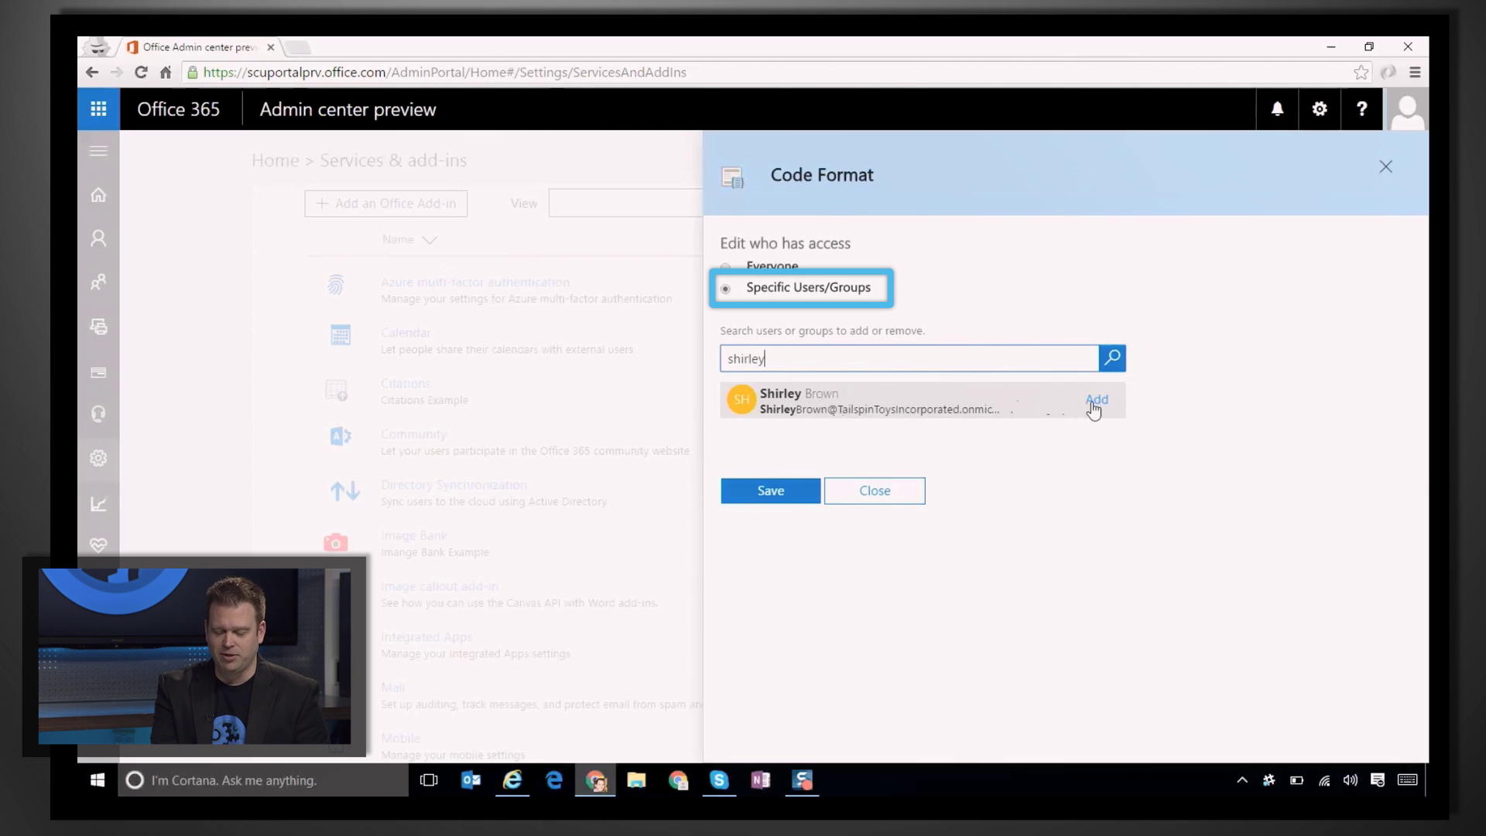
{"action": "left_click", "coordinate": [1094, 400]}
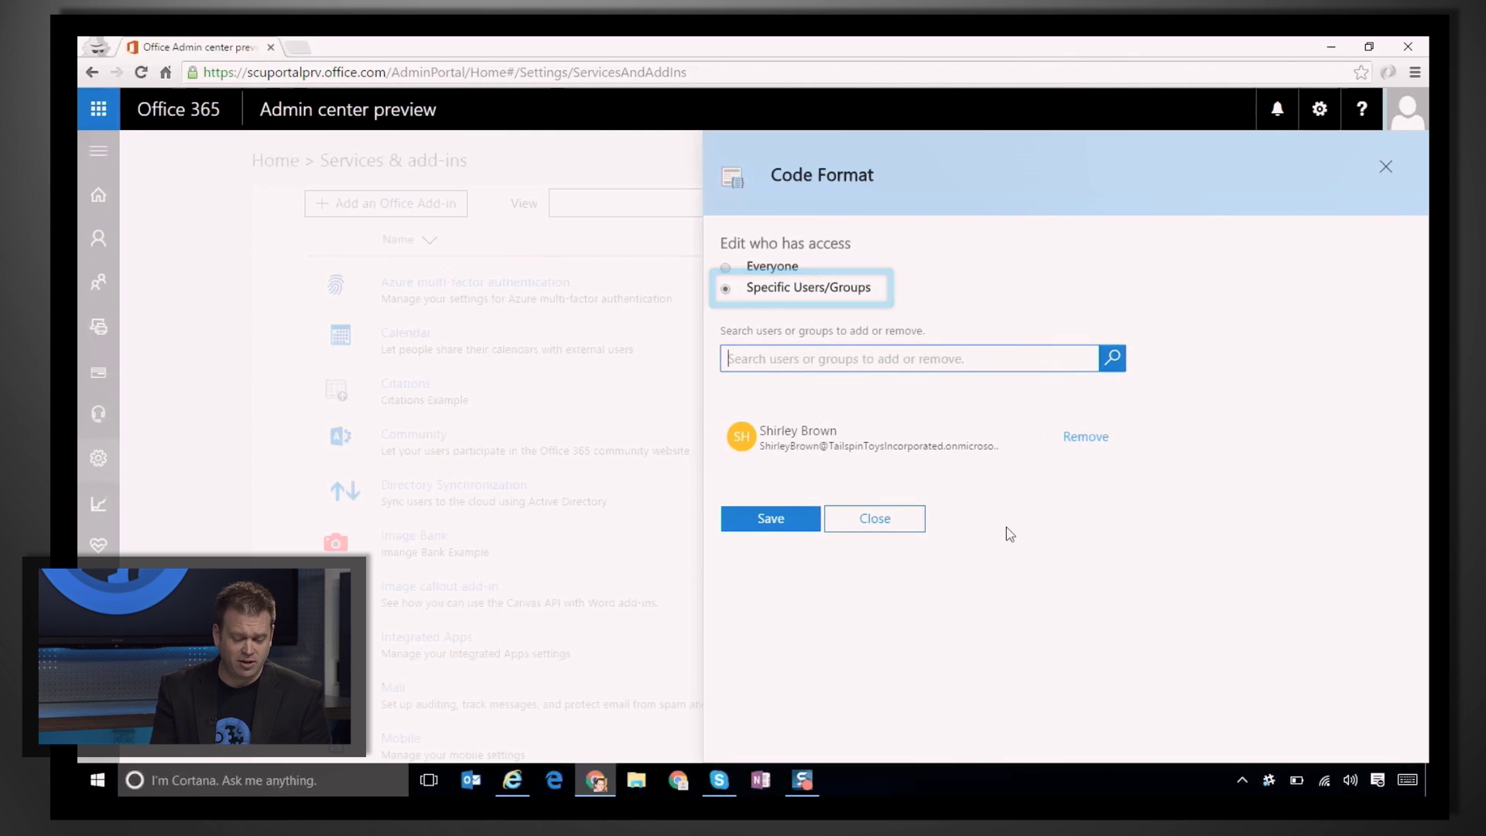
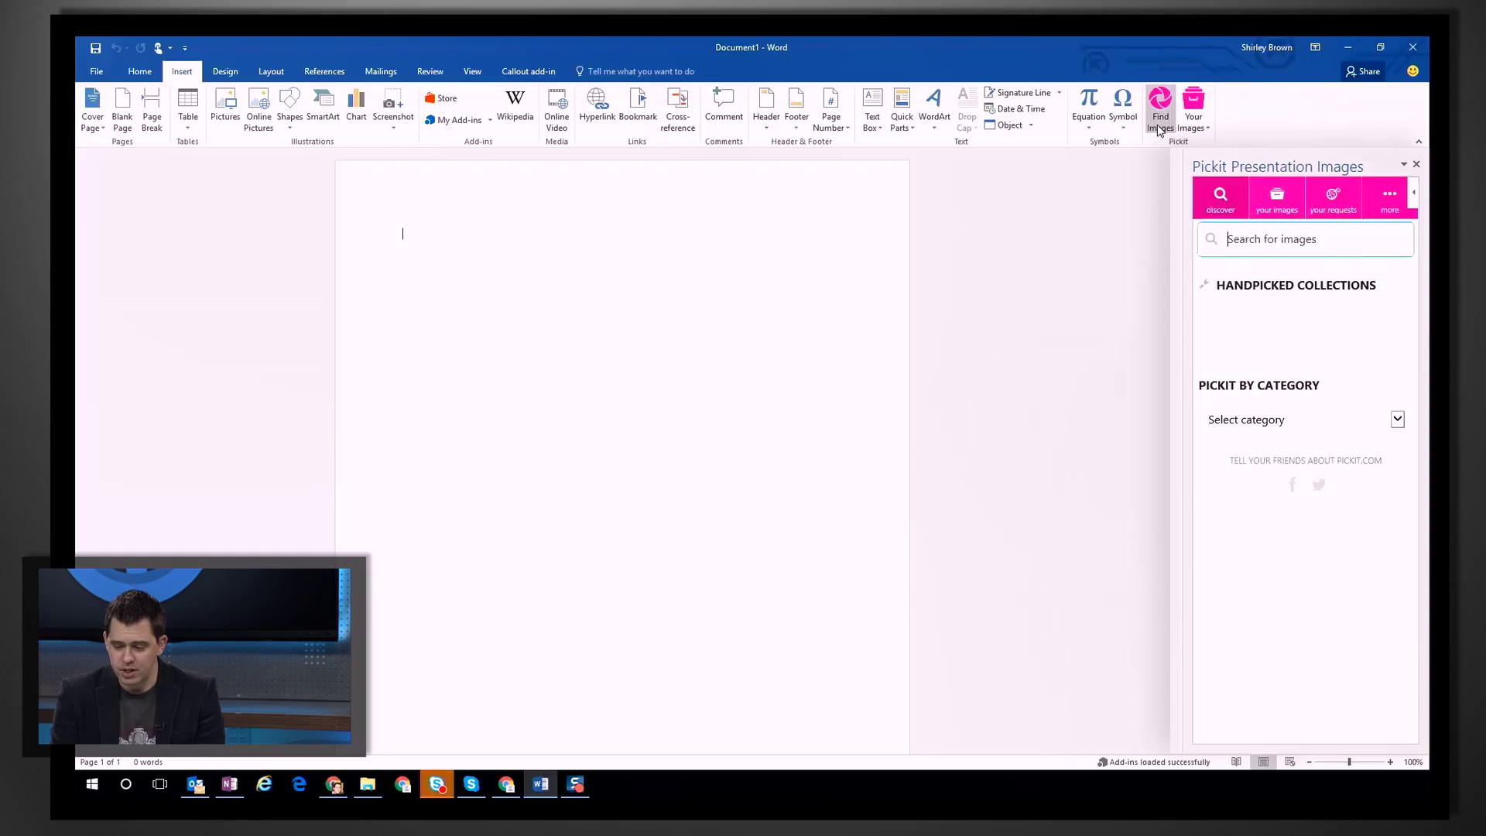
Enter the word "Dogs" in the blank document and find images for it with Pickit.
{"action": "type", "text": "Dogs"}
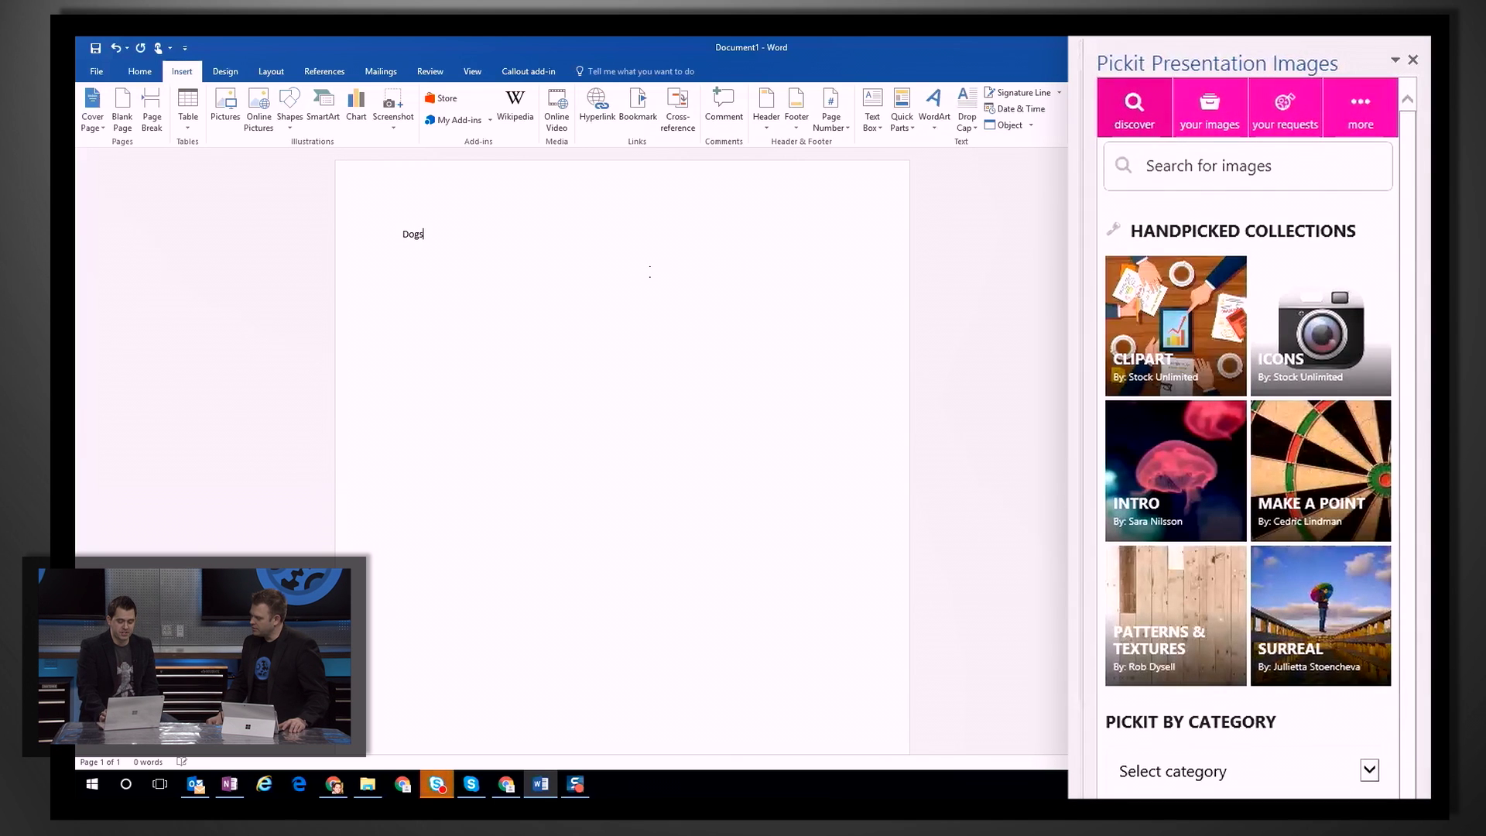
{"action": "double_click", "coordinate": [415, 233]}
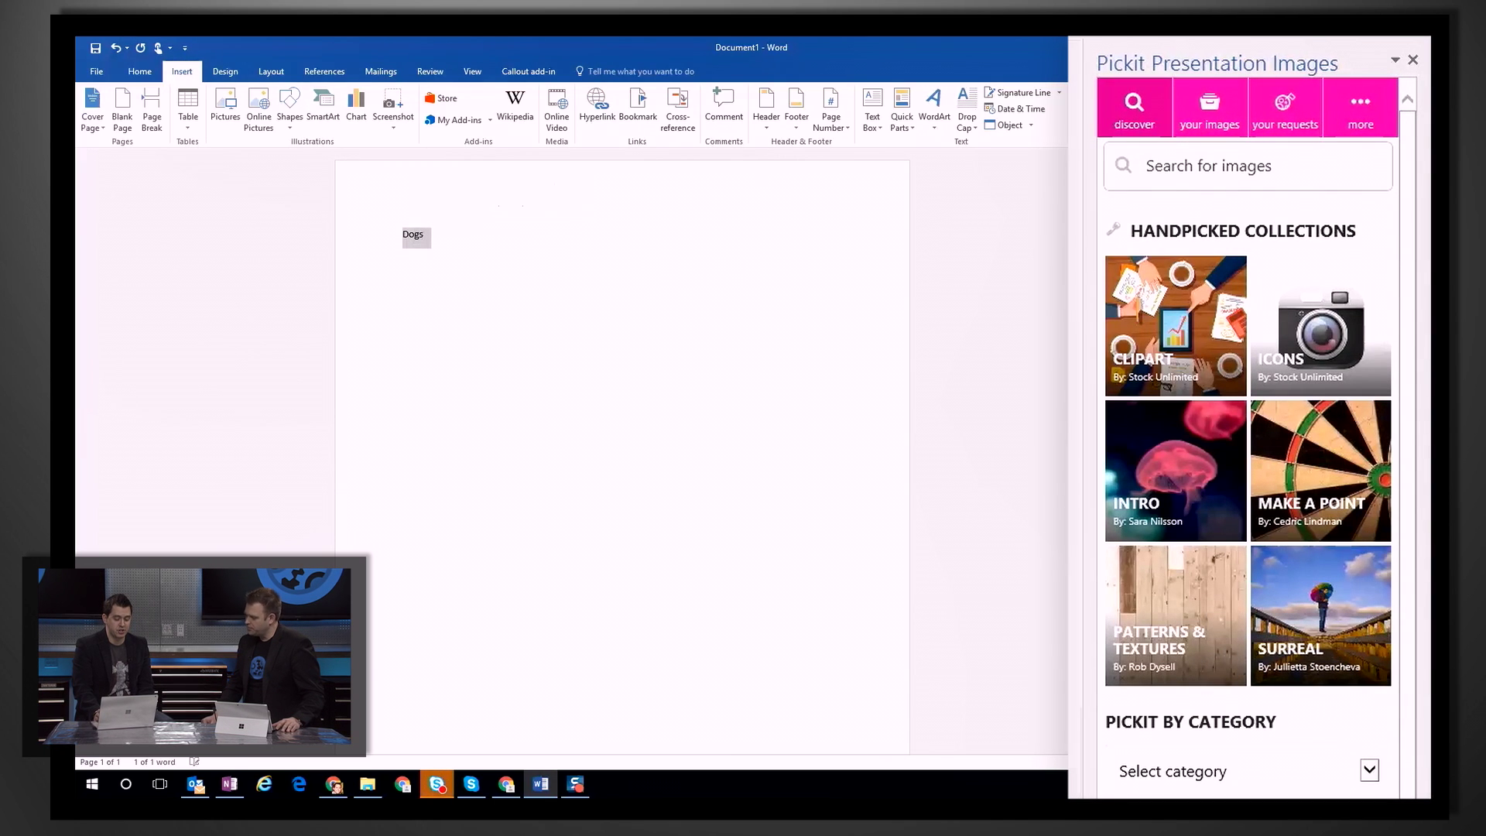
{"action": "right_click", "coordinate": [412, 235]}
{"action": "key", "text": "Escape"}
{"action": "right_click", "coordinate": [410, 234]}
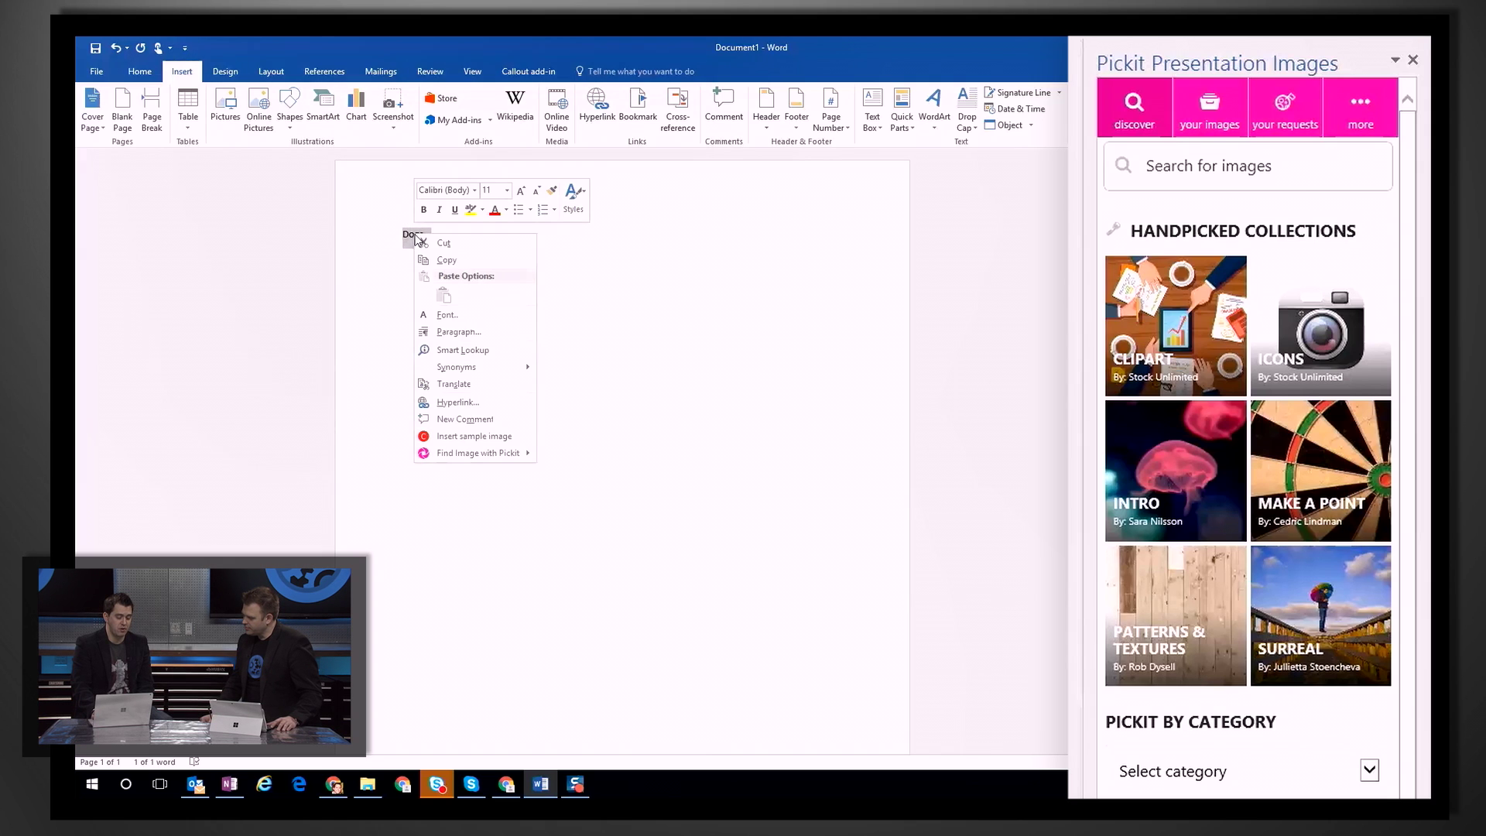
{"action": "mouse_move", "coordinate": [498, 455]}
{"action": "left_click", "coordinate": [607, 455]}
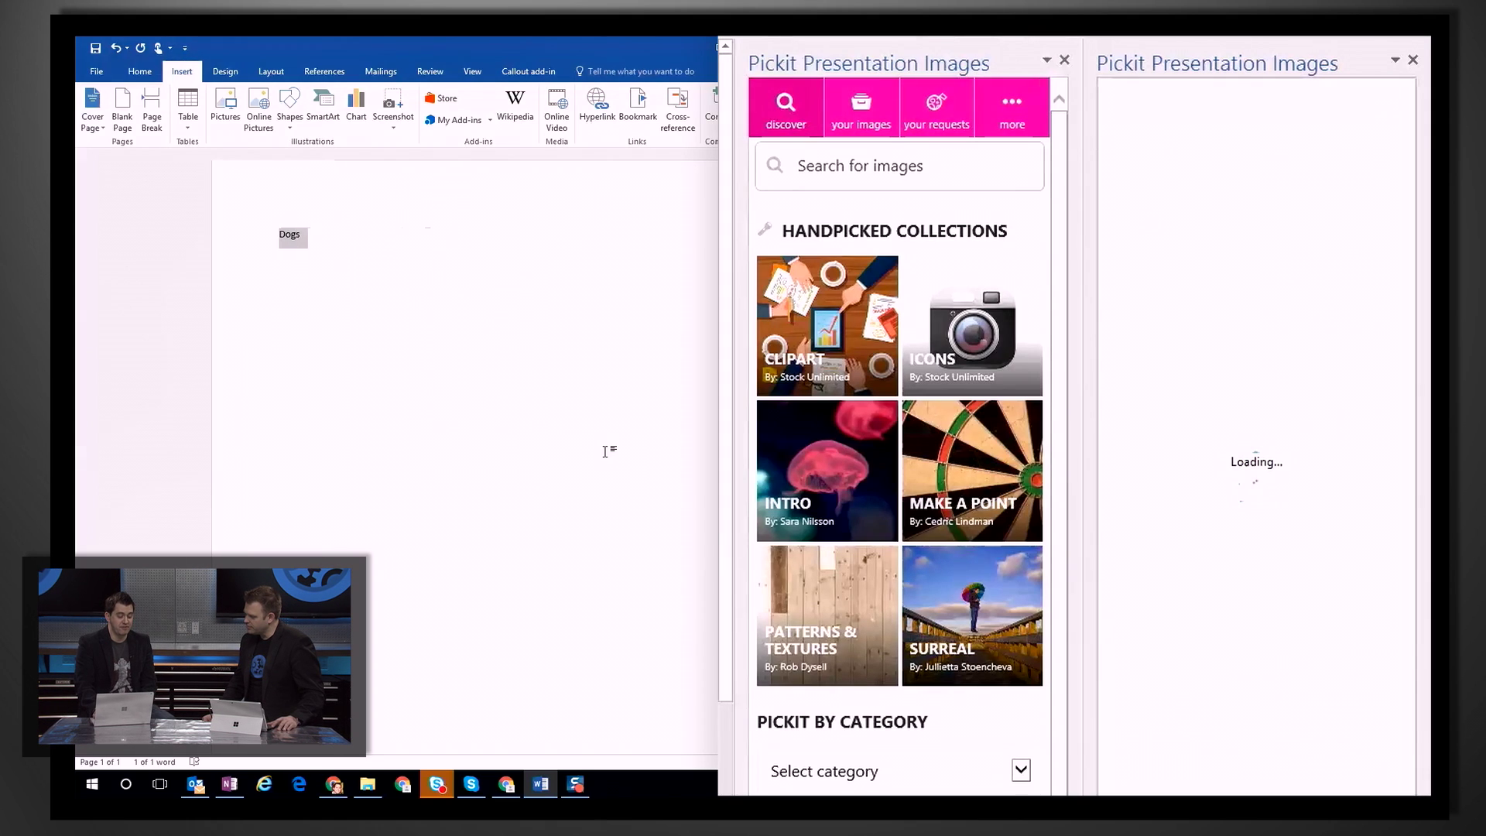
Close the duplicate Pickit pane and insert the photo of the black dog into the document.
{"action": "left_click", "coordinate": [1065, 62]}
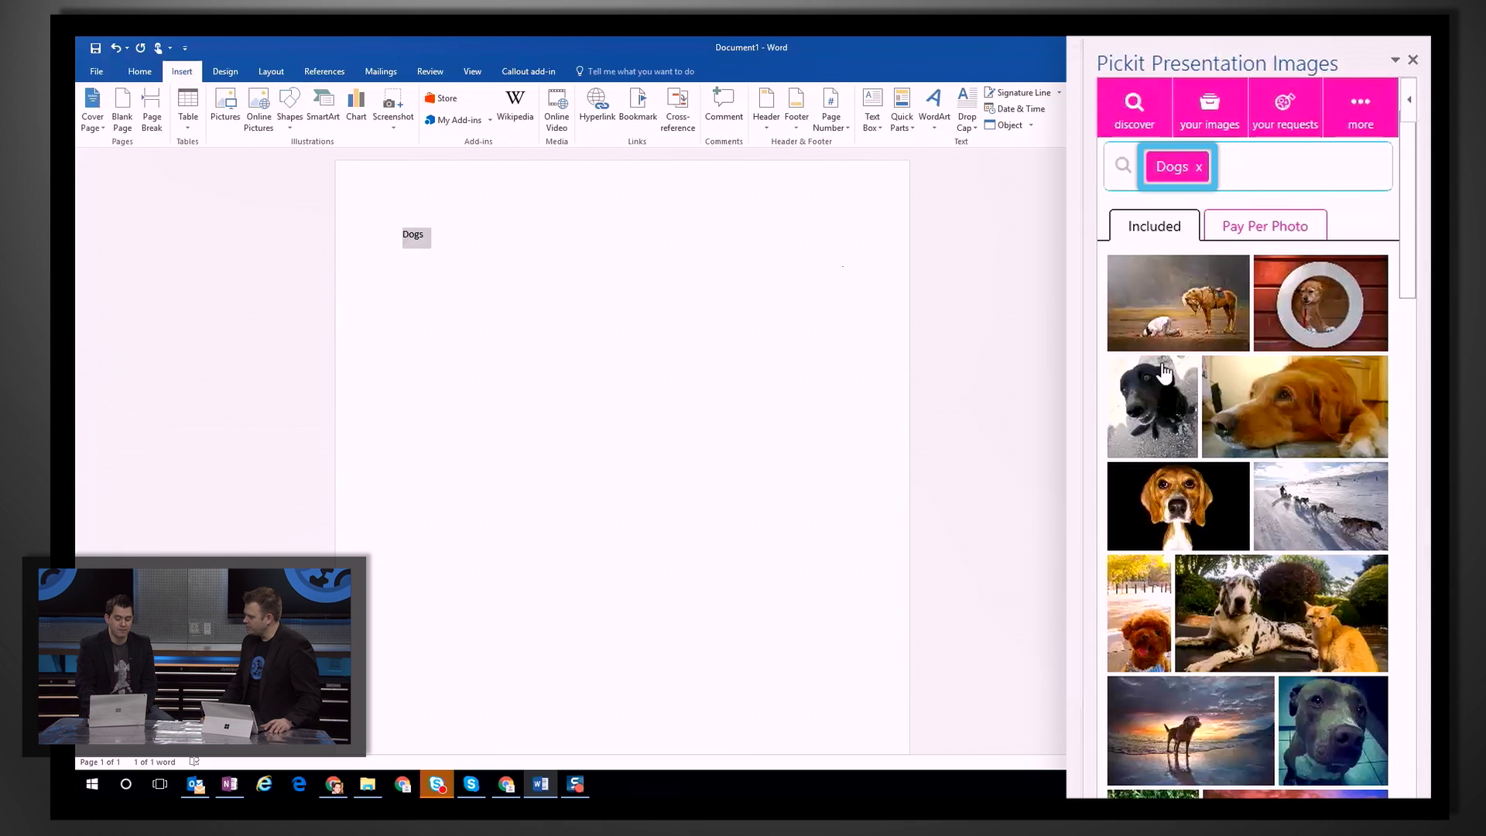
{"action": "left_click", "coordinate": [1172, 400]}
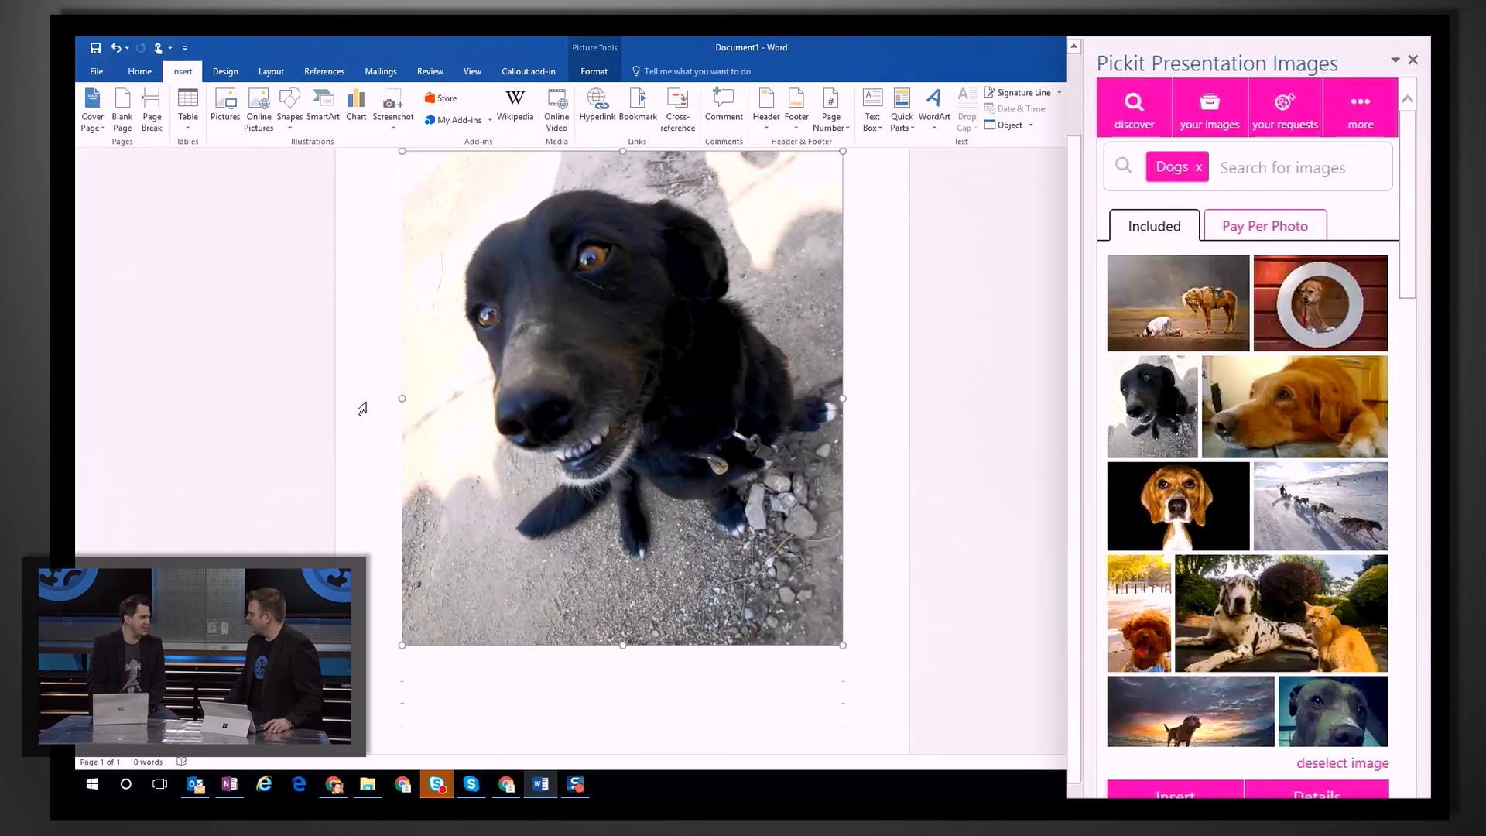
Replace the dog photo with the copied Office.initialize code snippet, pasted as plain text without its source formatting.
{"action": "left_click", "coordinate": [141, 72]}
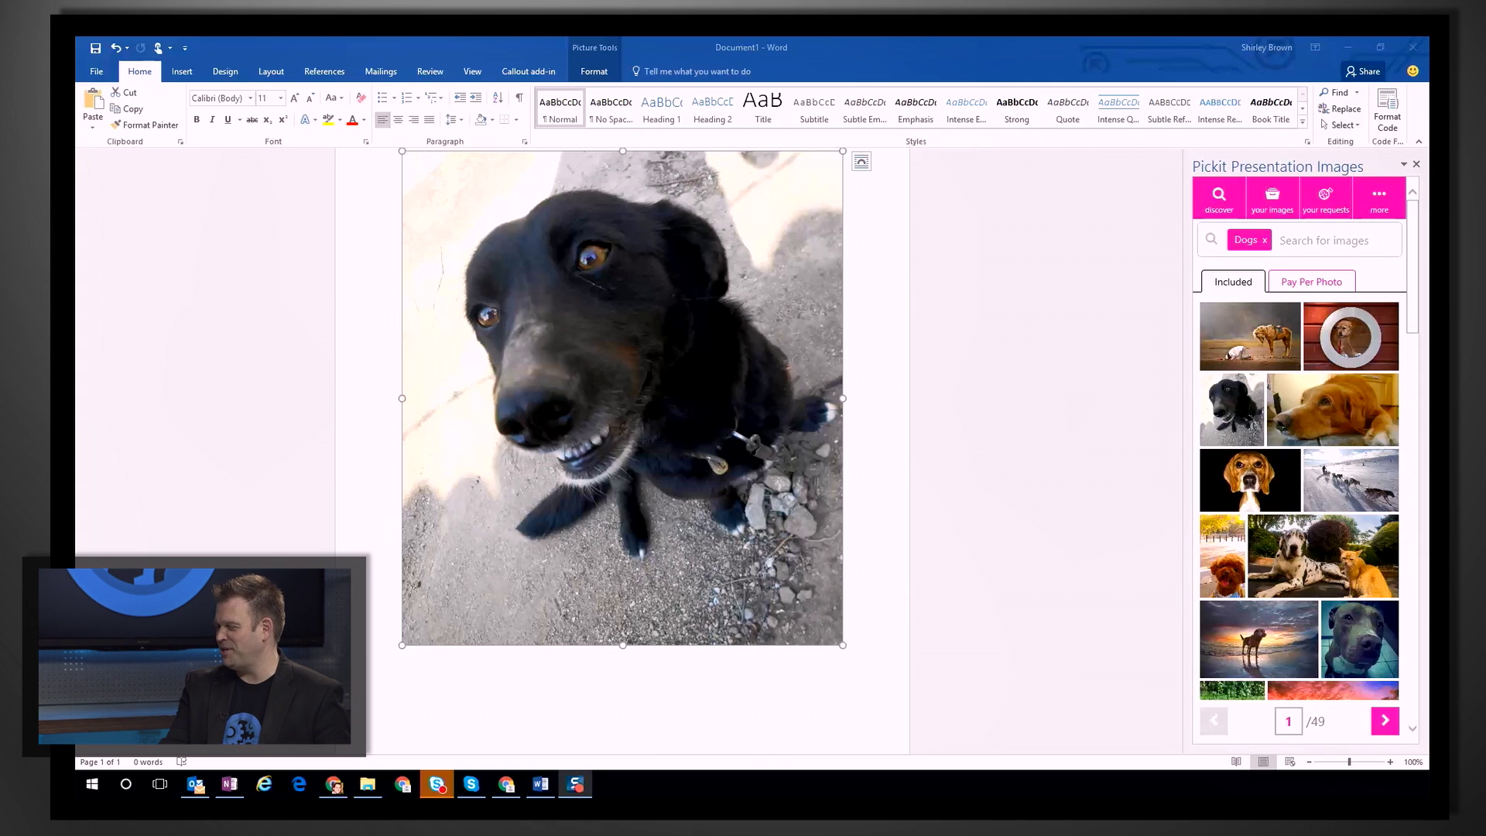
{"action": "scroll", "coordinate": [480, 619], "scroll_direction": "down", "scroll_amount": 2}
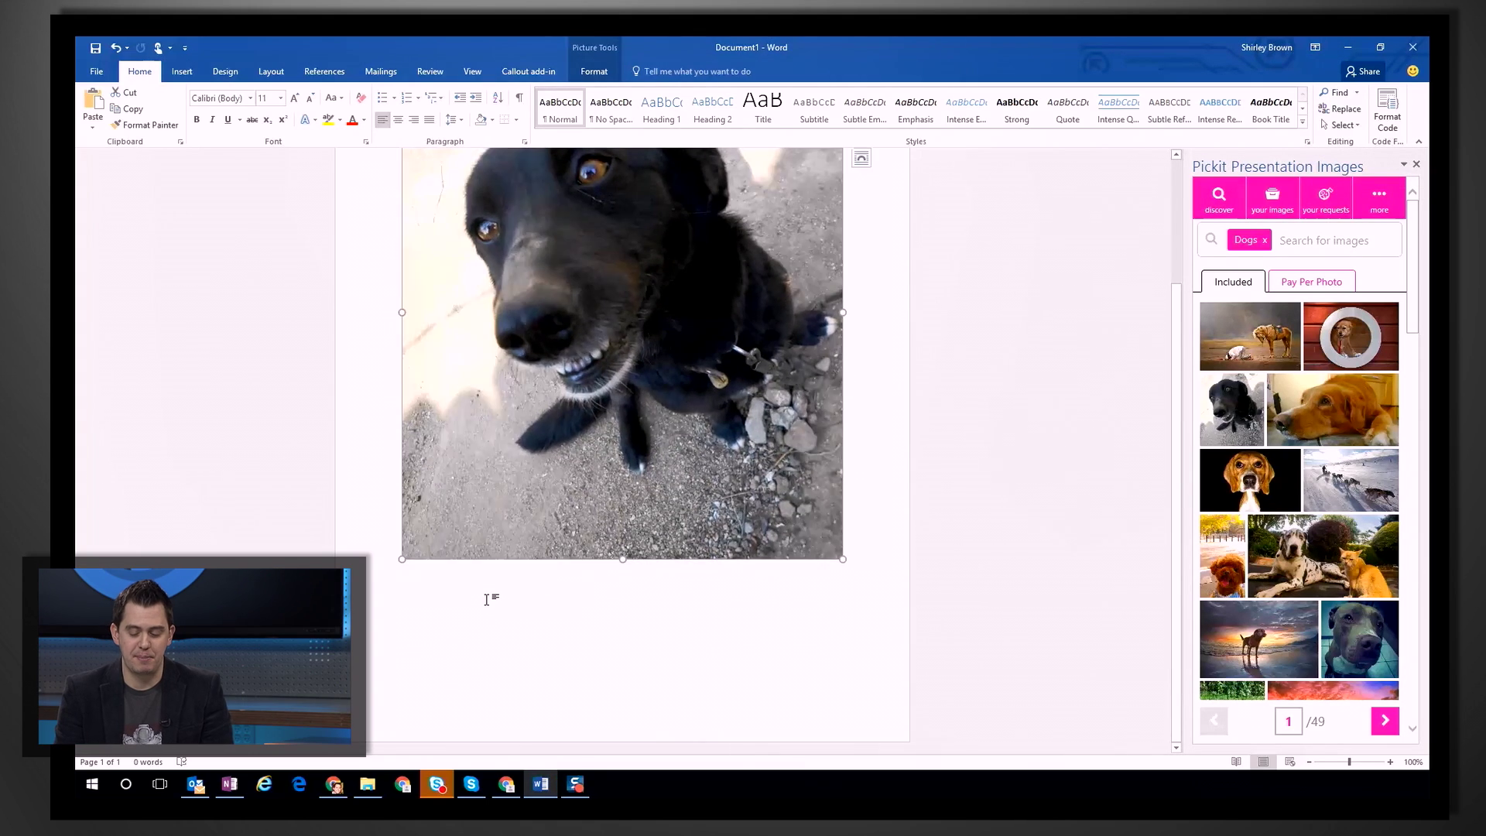
{"action": "key", "text": "Delete"}
{"action": "type", "text": "// The initialize function must be run each time a new page is loaded. Office.initialize = function (reason) {     $(document).ready(function () {         // Initialize the FabricUI notification mechanism and hide it         var element = document.querySelector('.ms-MessageBanner');         messageBanner = new fabric.MessageBanner(element);         messageBanner.hideBanner();          // Add event handlers here      }); };"}
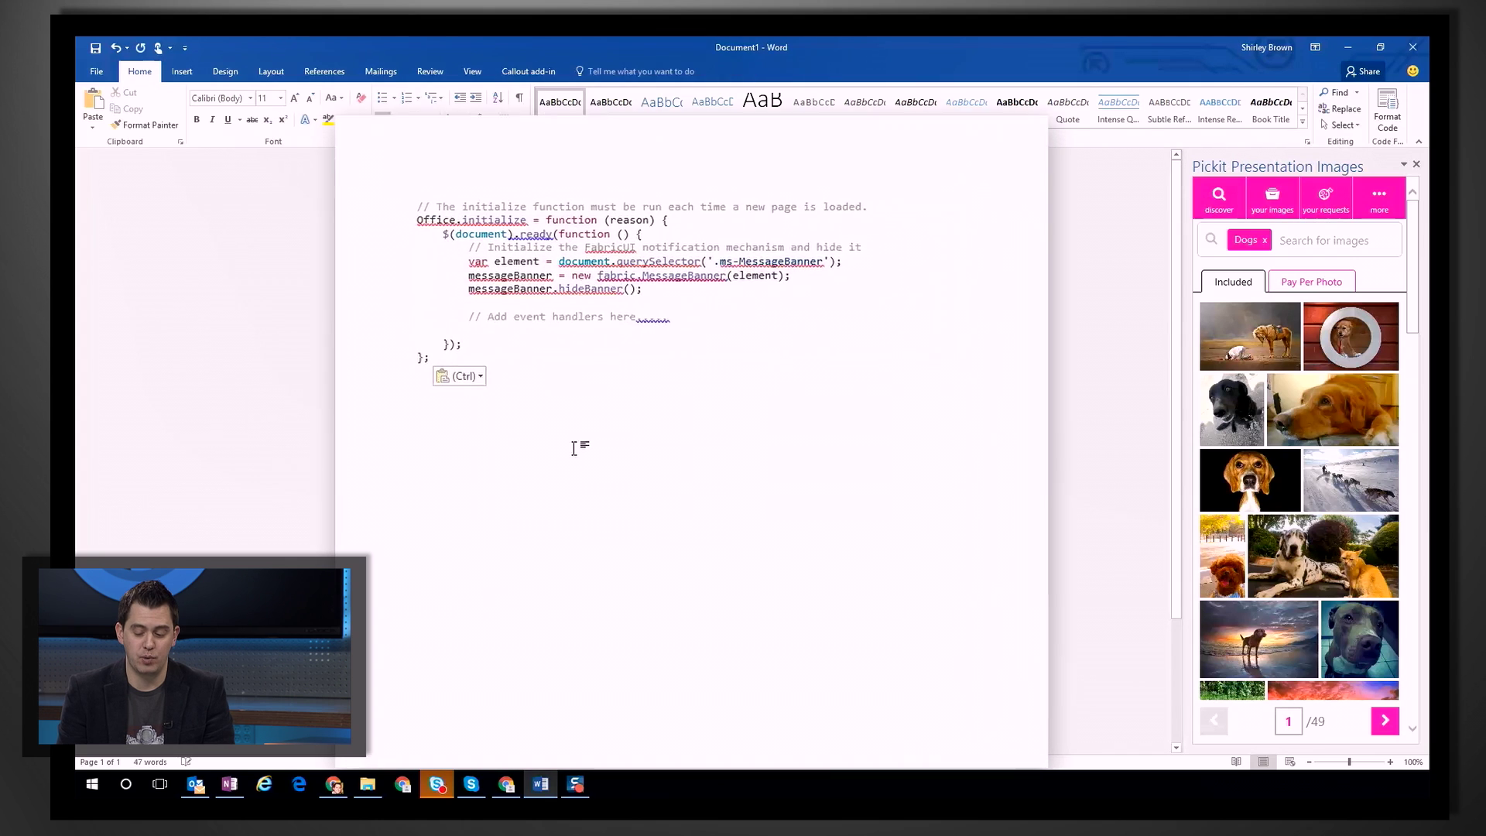
{"action": "left_click", "coordinate": [476, 382]}
{"action": "left_click", "coordinate": [537, 424]}
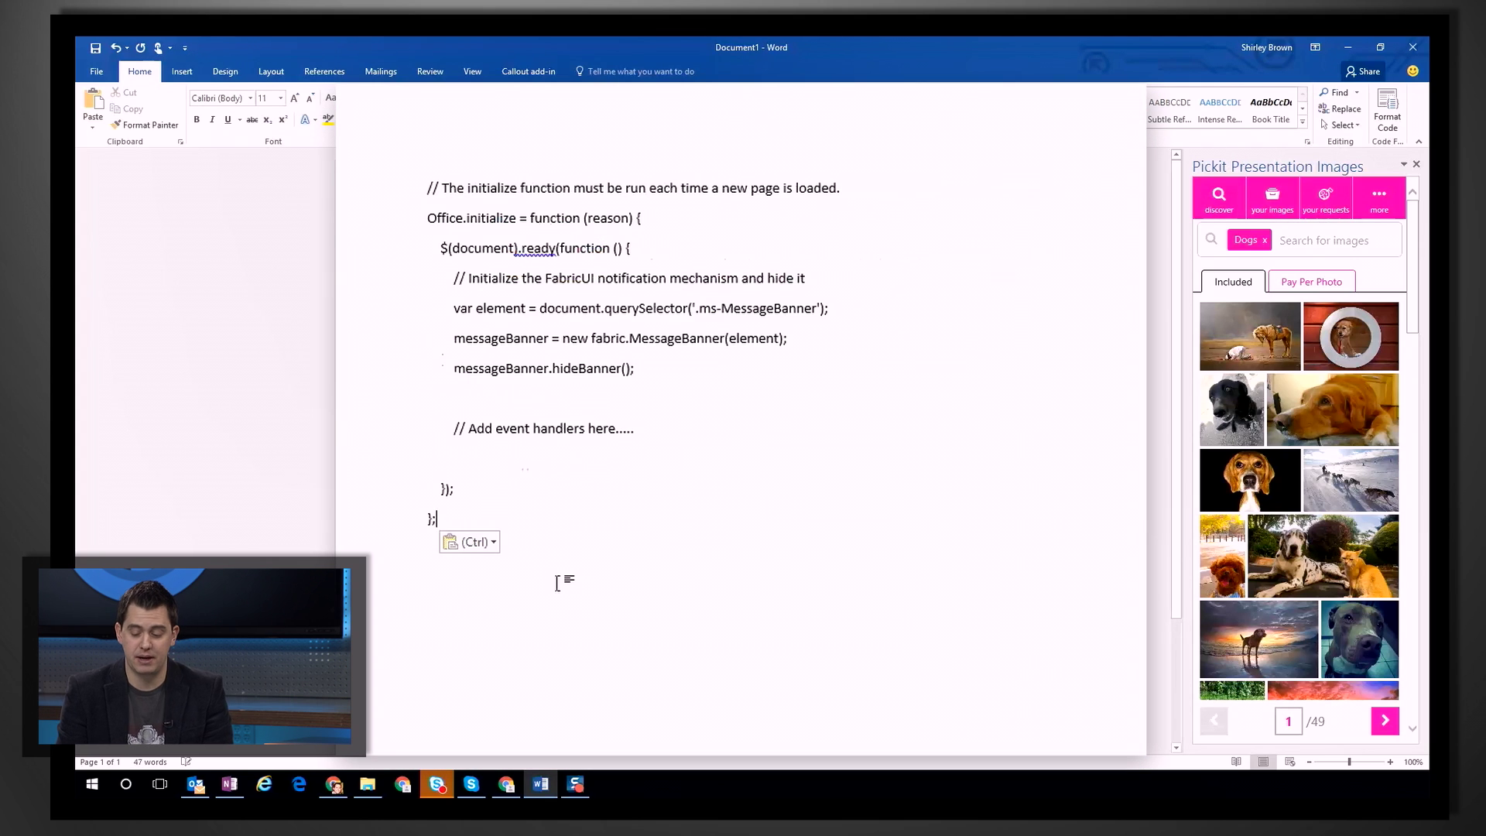
Apply the Format Code add-in command to the entire pasted code snippet.
{"action": "left_click_drag", "start_coordinate": [473, 518], "coordinate": [421, 190]}
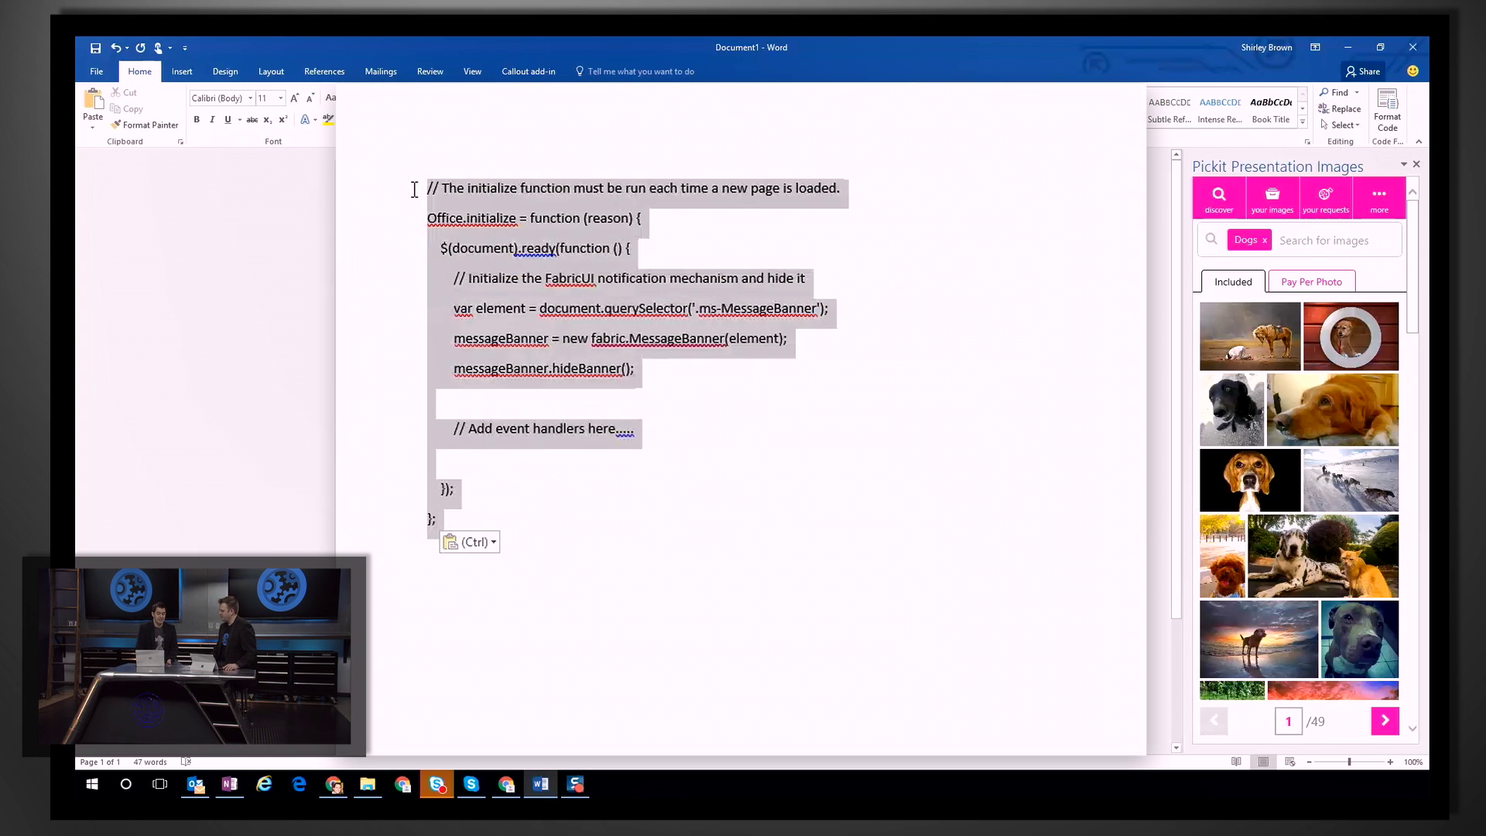
{"action": "left_click", "coordinate": [1393, 126]}
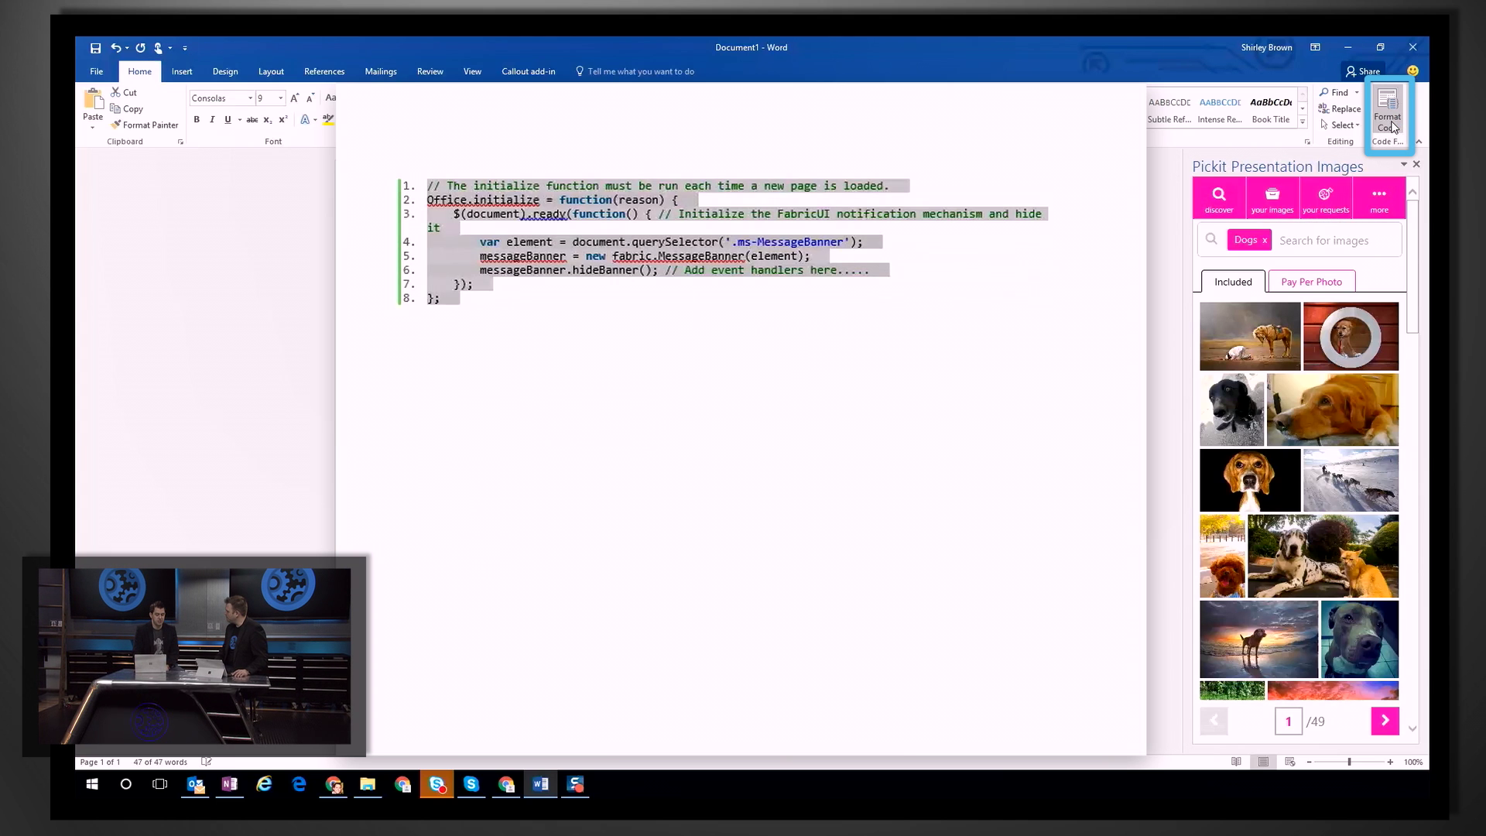
{"action": "left_click", "coordinate": [606, 334]}
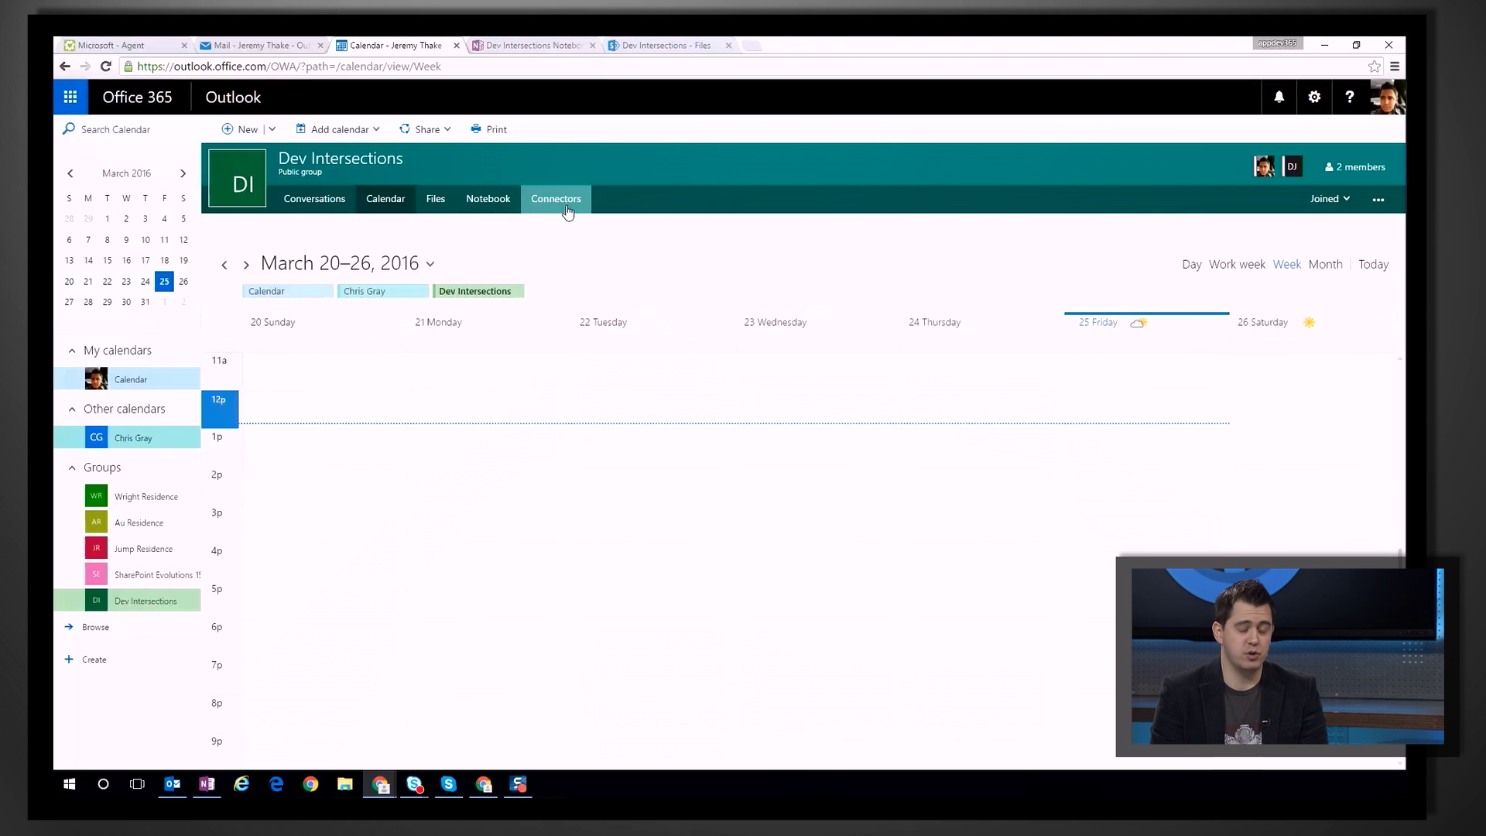
Find Zendesk in the Dev Intersections group's connectors and start adding it.
{"action": "left_click", "coordinate": [566, 205]}
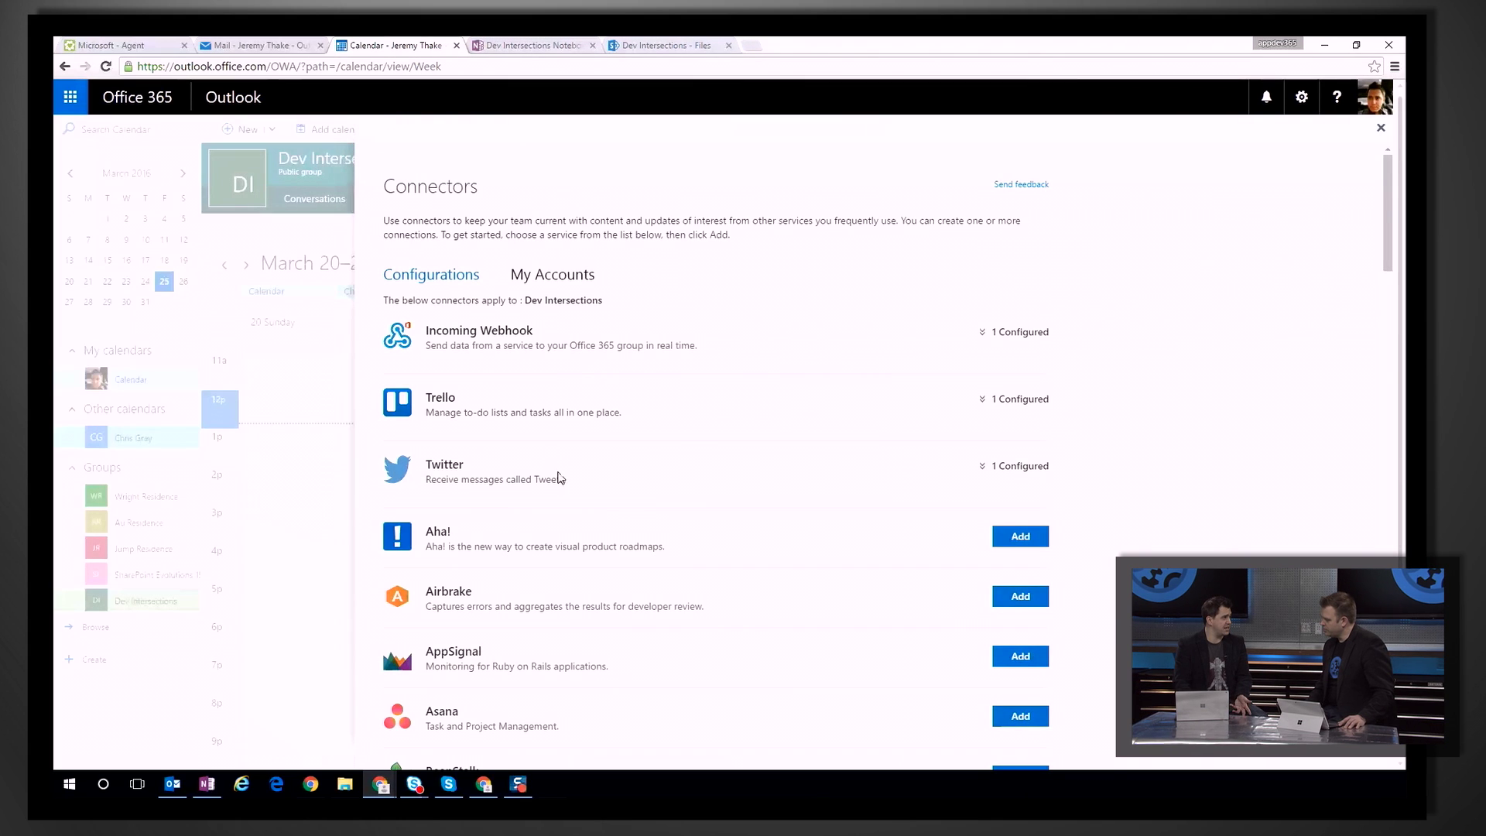
{"action": "scroll", "coordinate": [560, 477], "scroll_direction": "down", "scroll_amount": 8}
{"action": "scroll", "coordinate": [560, 474], "scroll_direction": "down", "scroll_amount": 11}
{"action": "scroll", "coordinate": [560, 474], "scroll_direction": "down", "scroll_amount": 15}
{"action": "scroll", "coordinate": [560, 463], "scroll_direction": "down", "scroll_amount": 6}
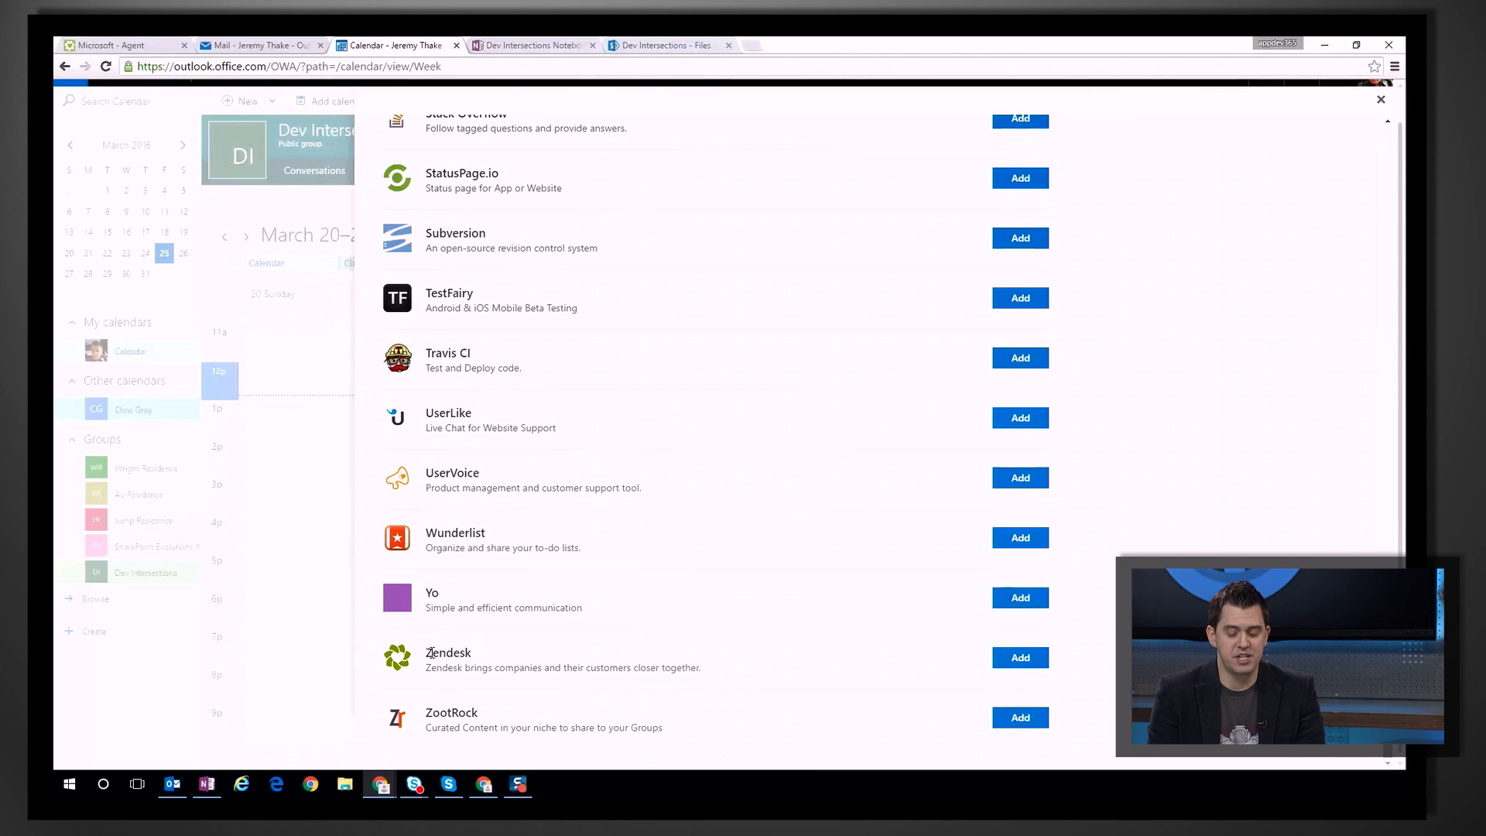
{"action": "left_click_drag", "start_coordinate": [432, 656], "coordinate": [735, 686]}
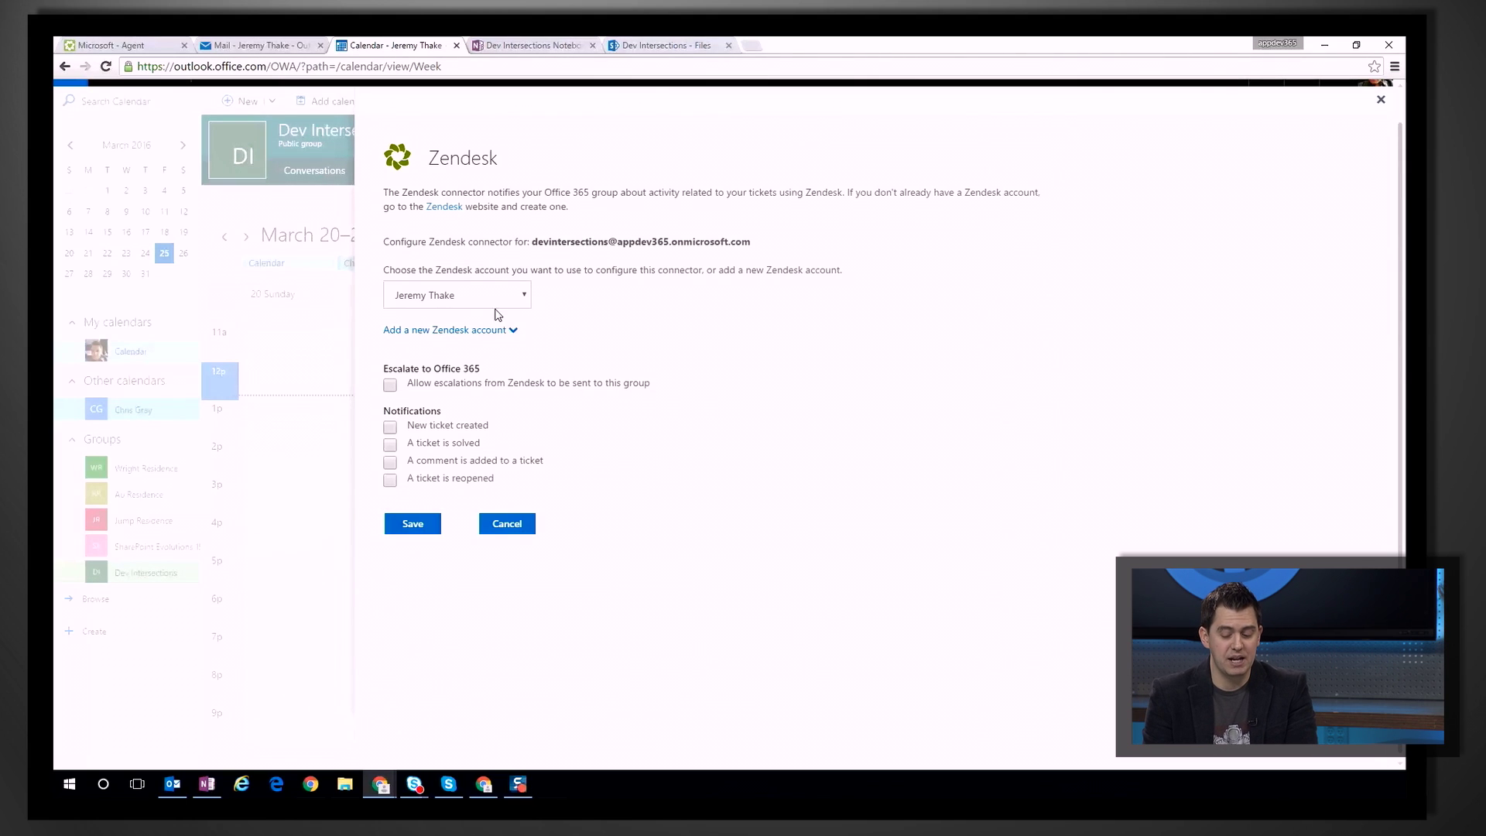
Configure the Zendesk connector with the existing account, group escalations and all four ticket notifications, and close the connectors list.
{"action": "left_click_drag", "start_coordinate": [383, 199], "coordinate": [577, 223]}
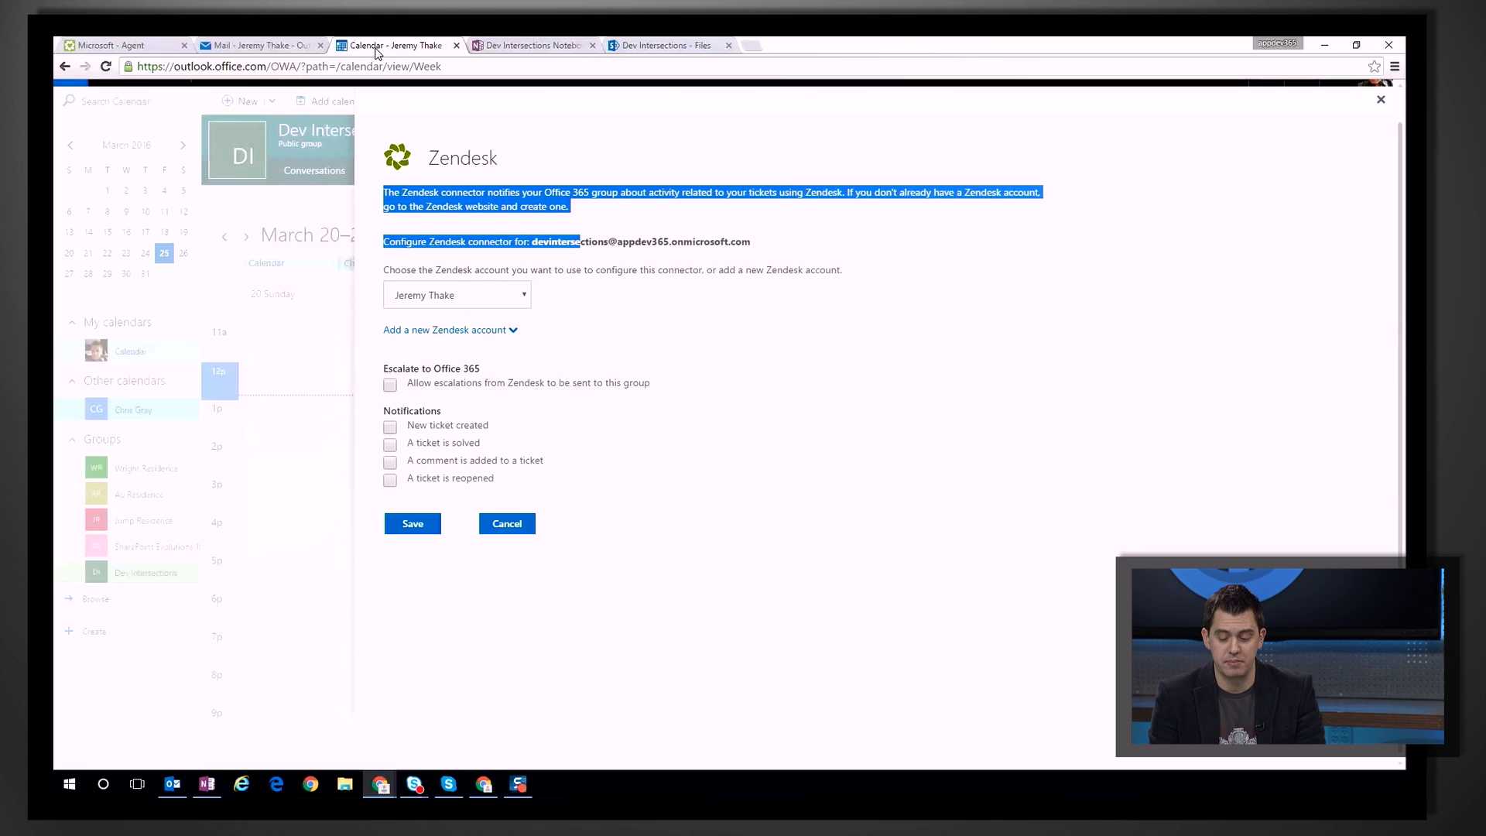
{"action": "left_click", "coordinate": [573, 319]}
{"action": "left_click", "coordinate": [509, 293]}
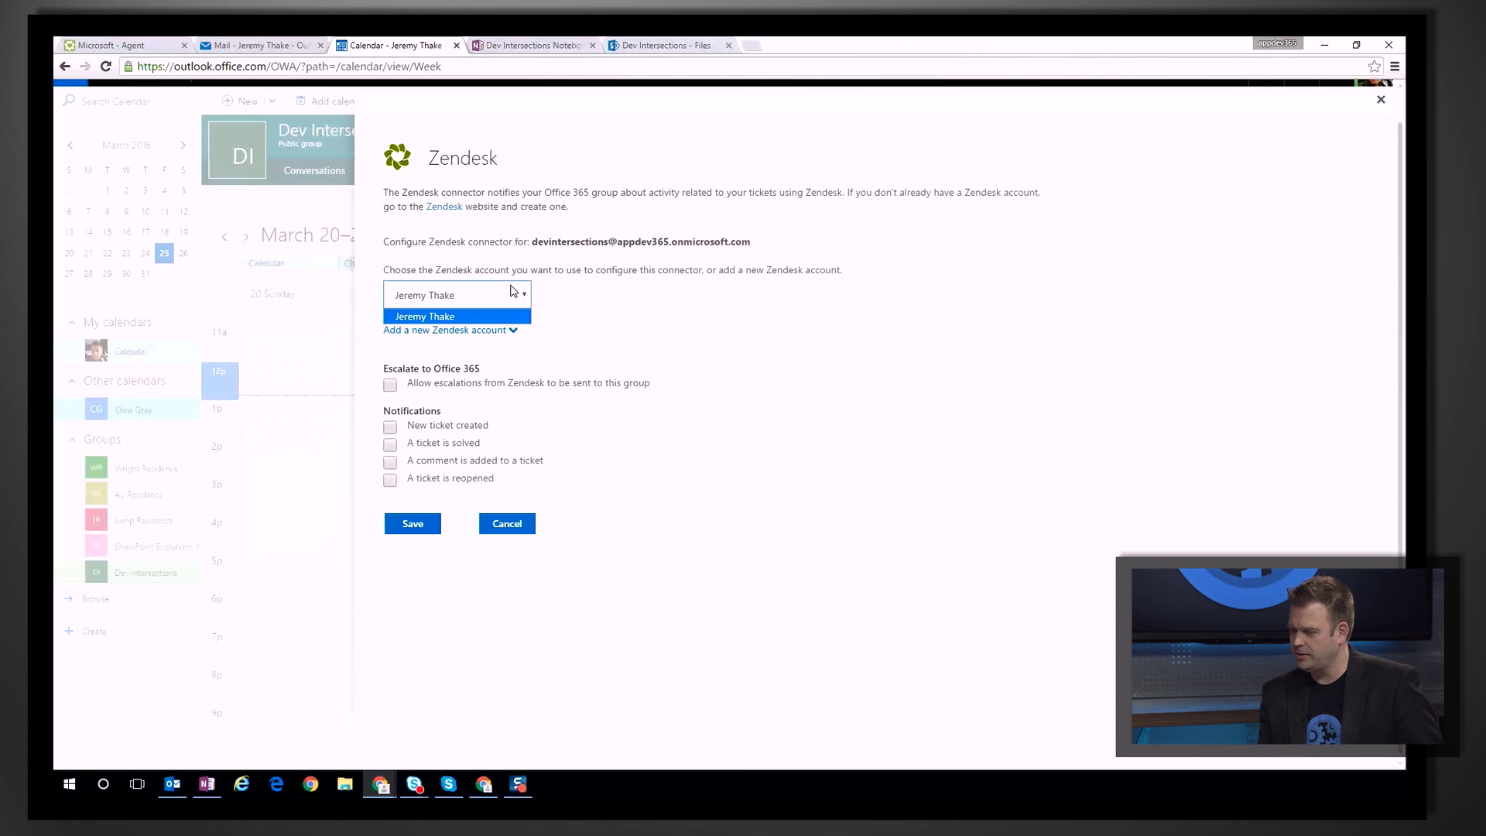
{"action": "left_click", "coordinate": [530, 321]}
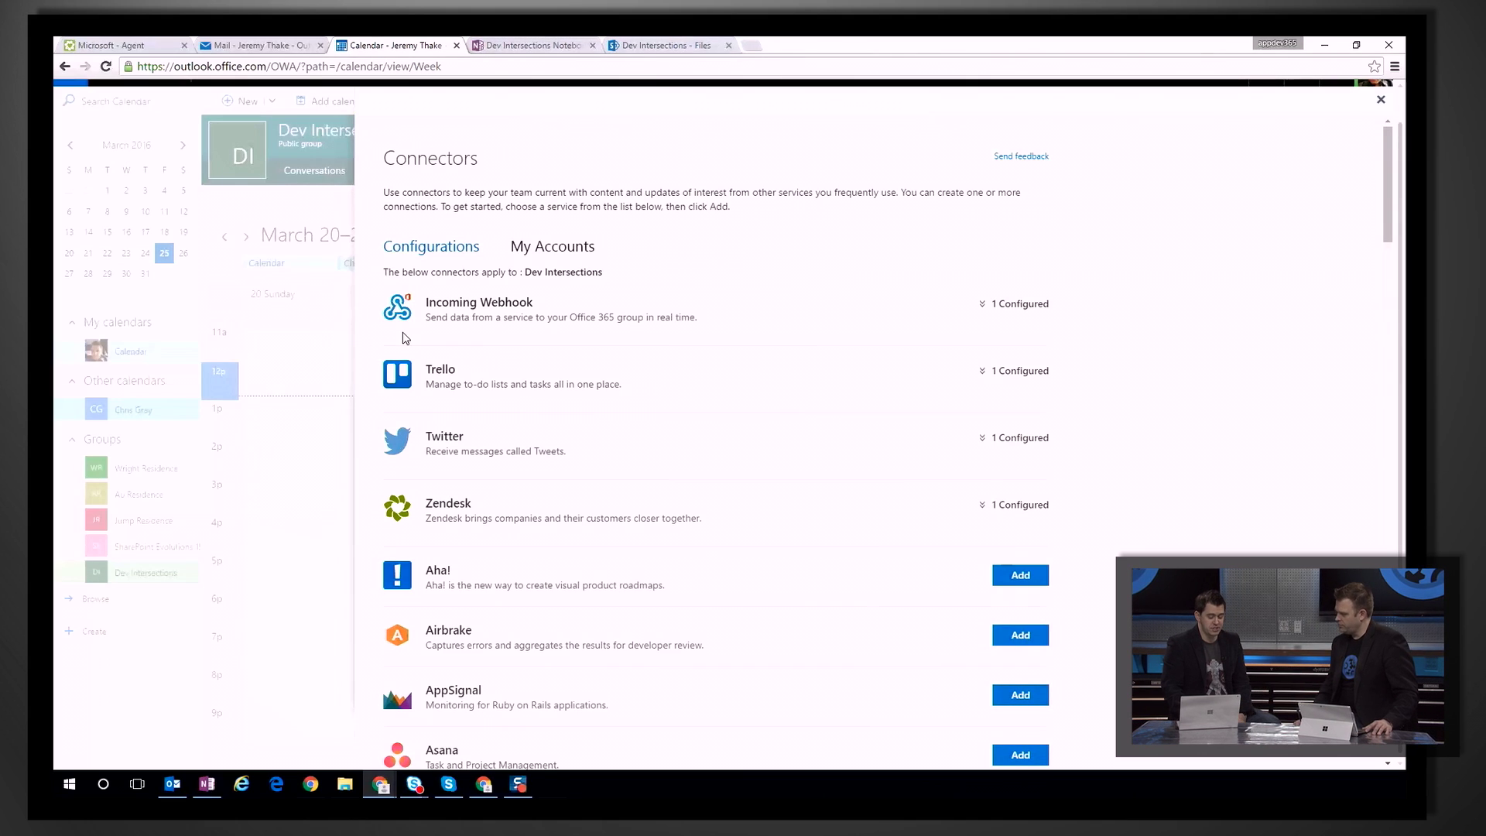
{"action": "left_click", "coordinate": [1382, 101]}
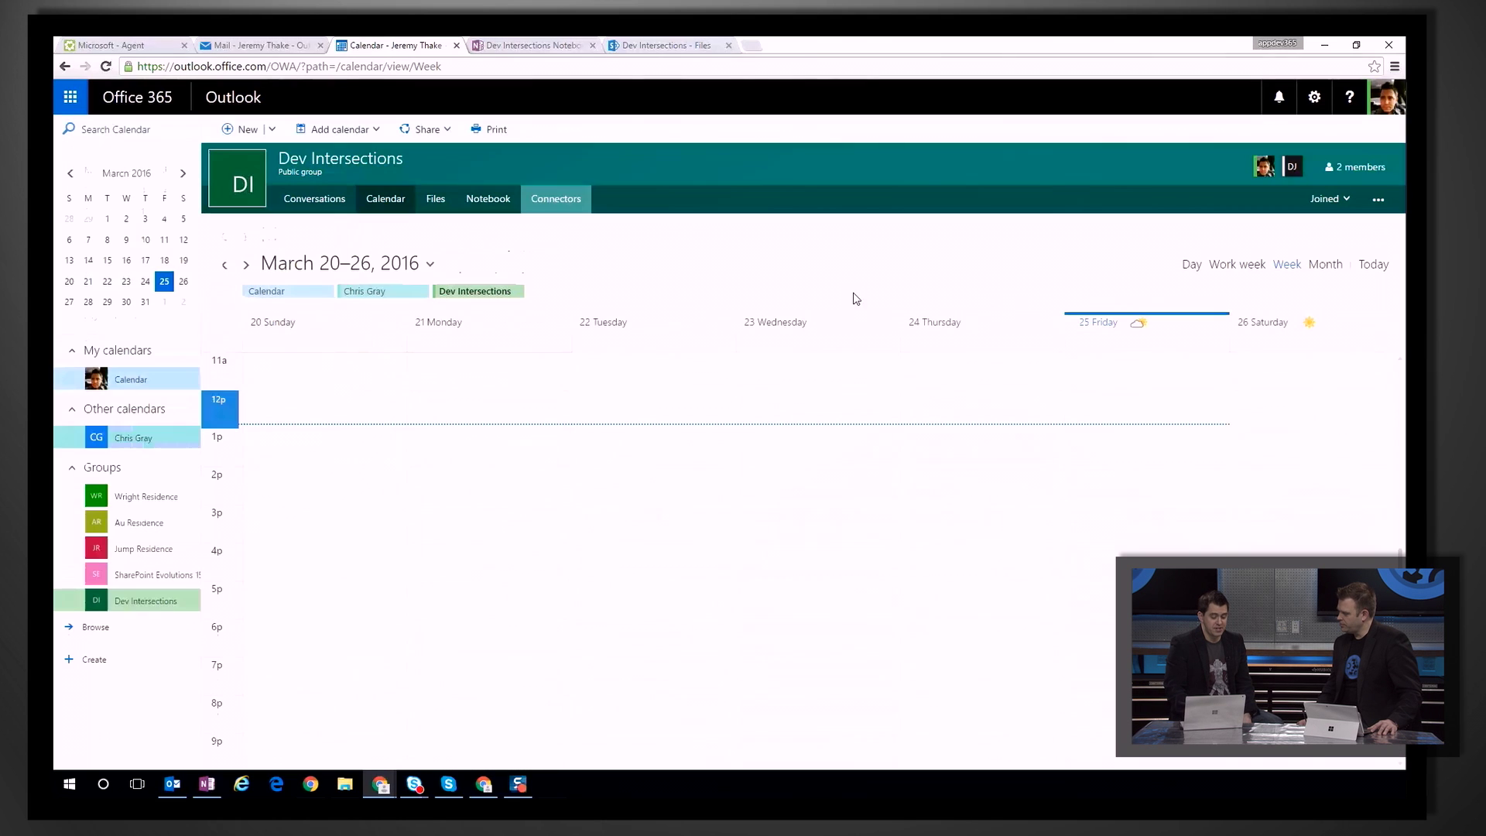
Review the Zendesk connection and removal messages in the Dev Intersections group conversations.
{"action": "left_click", "coordinate": [316, 200]}
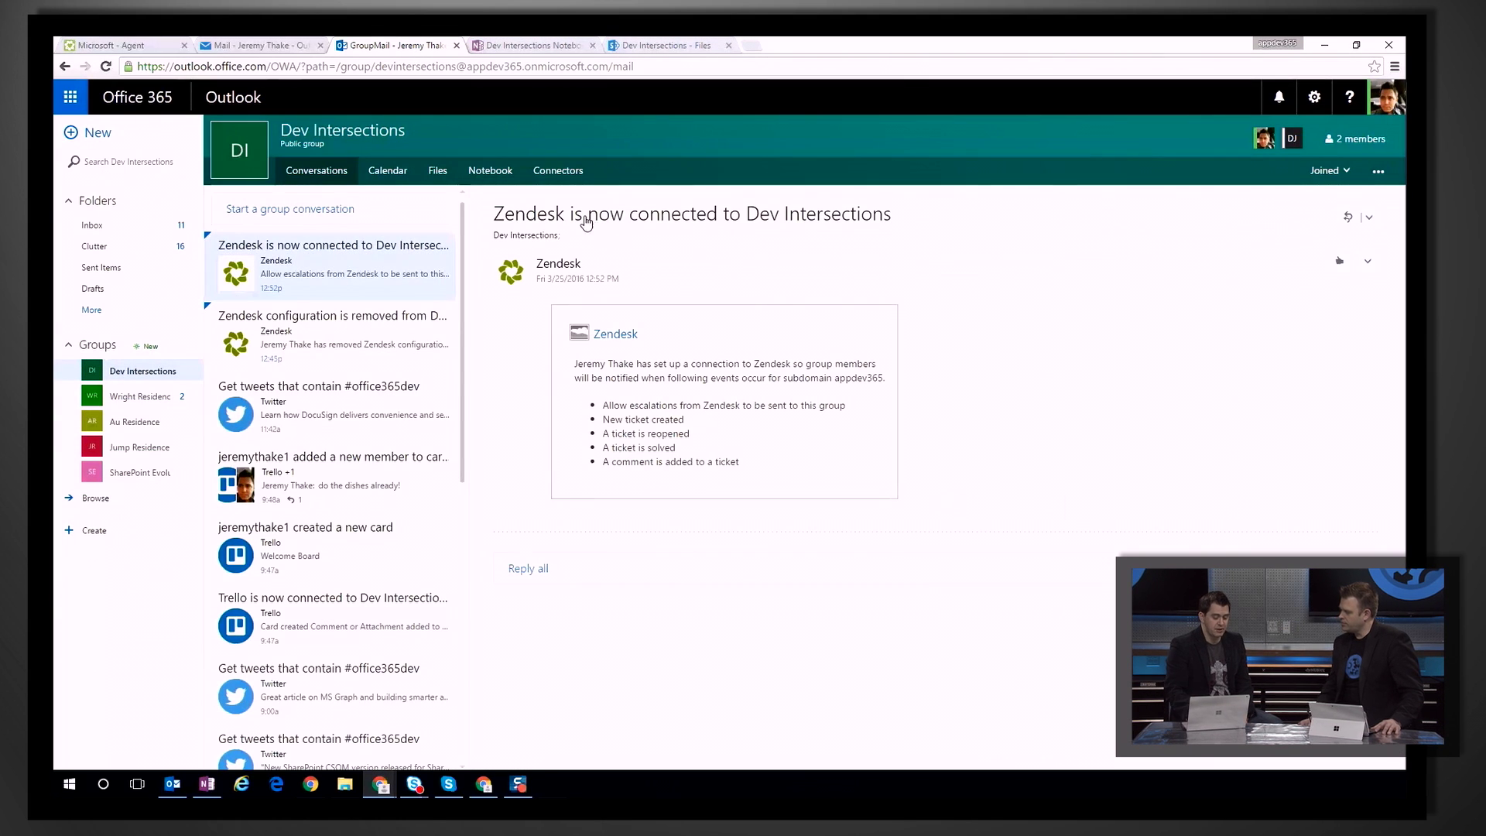
{"action": "left_click", "coordinate": [332, 323]}
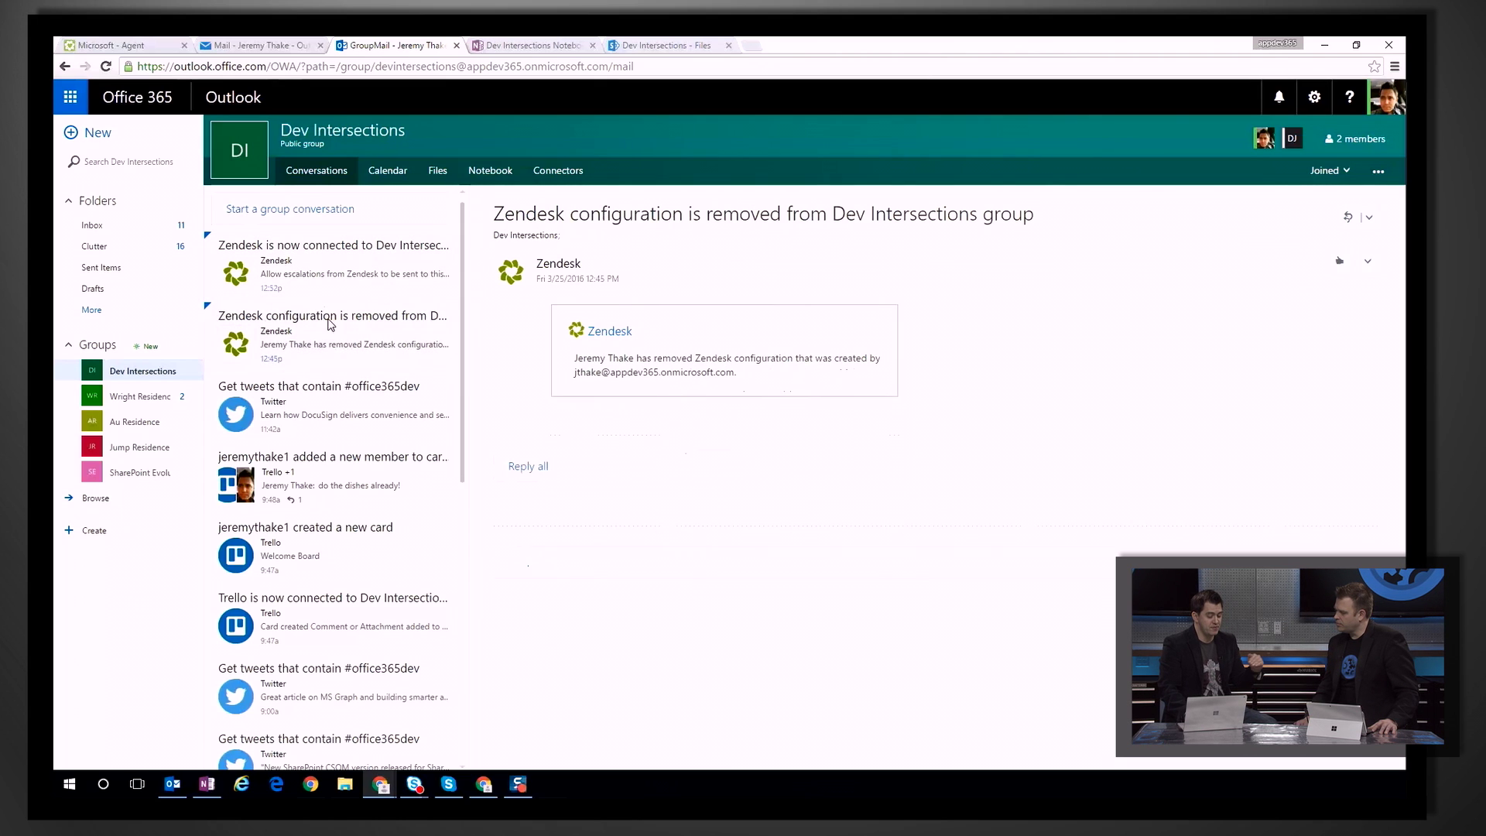
{"action": "left_click", "coordinate": [394, 278]}
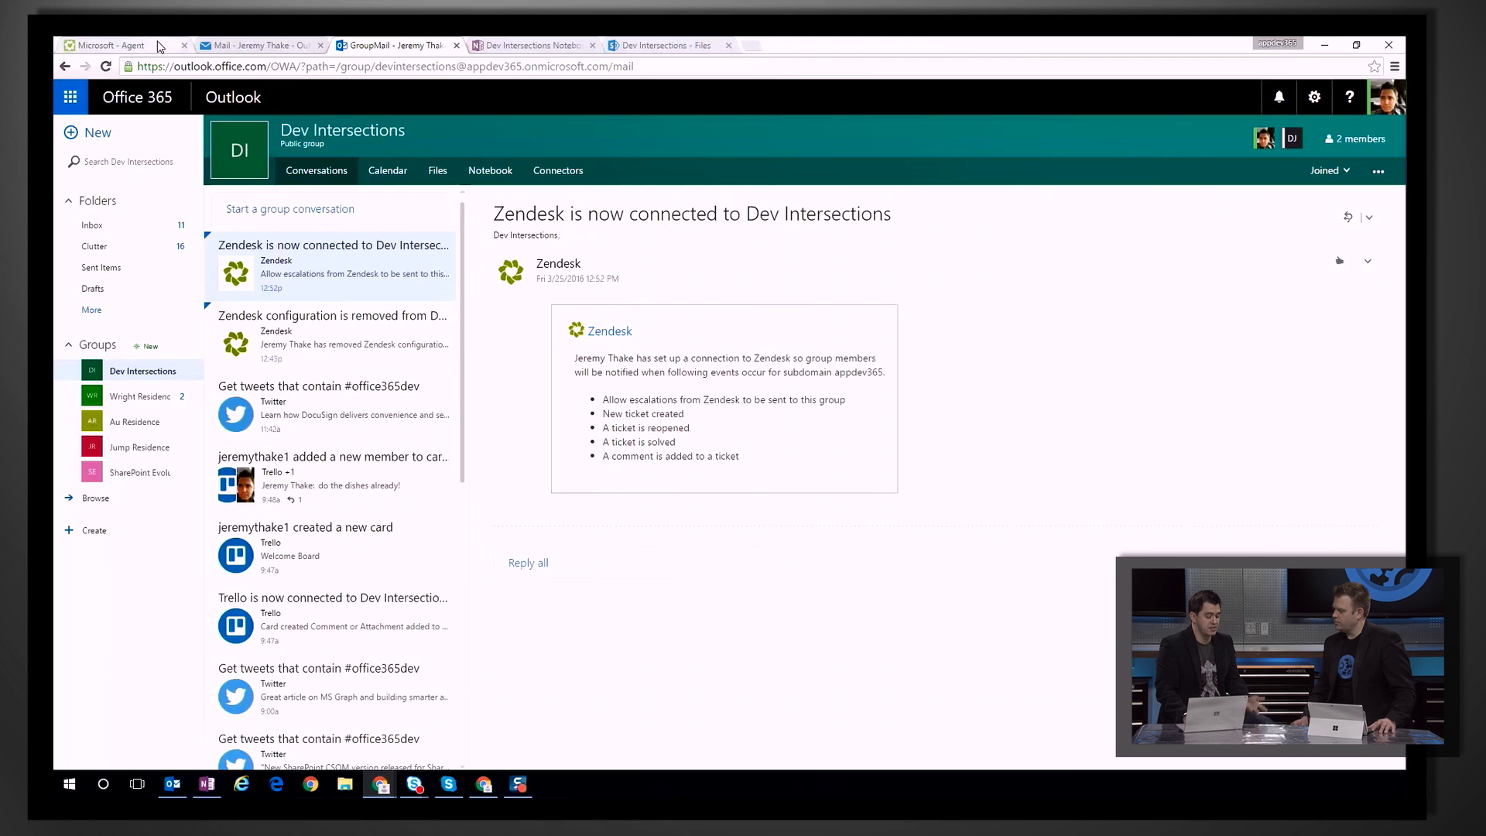
Open the "Stay in touch!" email in the personal inbox and launch the Zendesk add-in on it.
{"action": "left_click", "coordinate": [238, 44]}
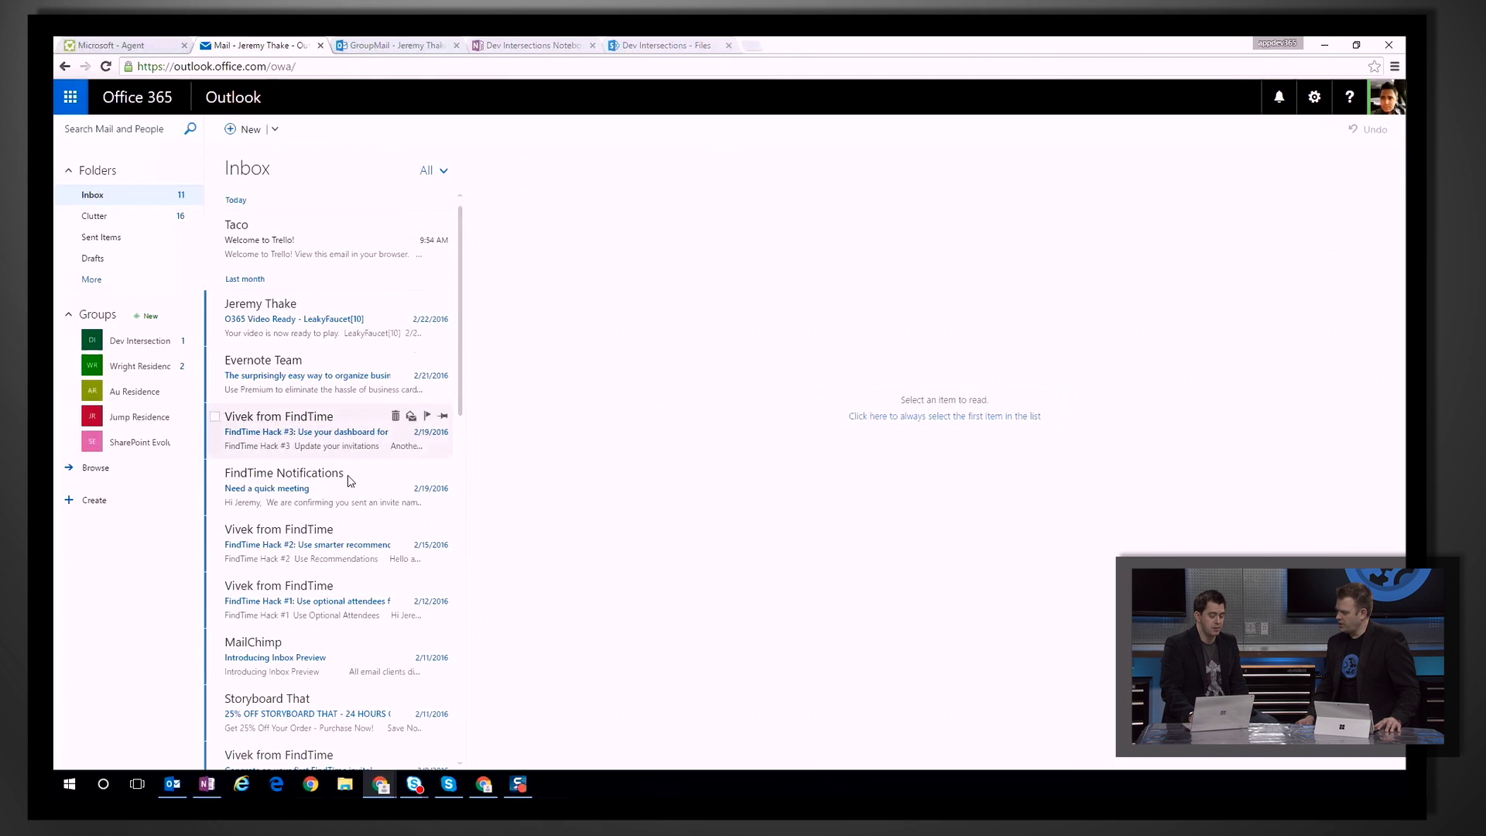
{"action": "scroll", "coordinate": [353, 495], "scroll_direction": "down", "scroll_amount": 5}
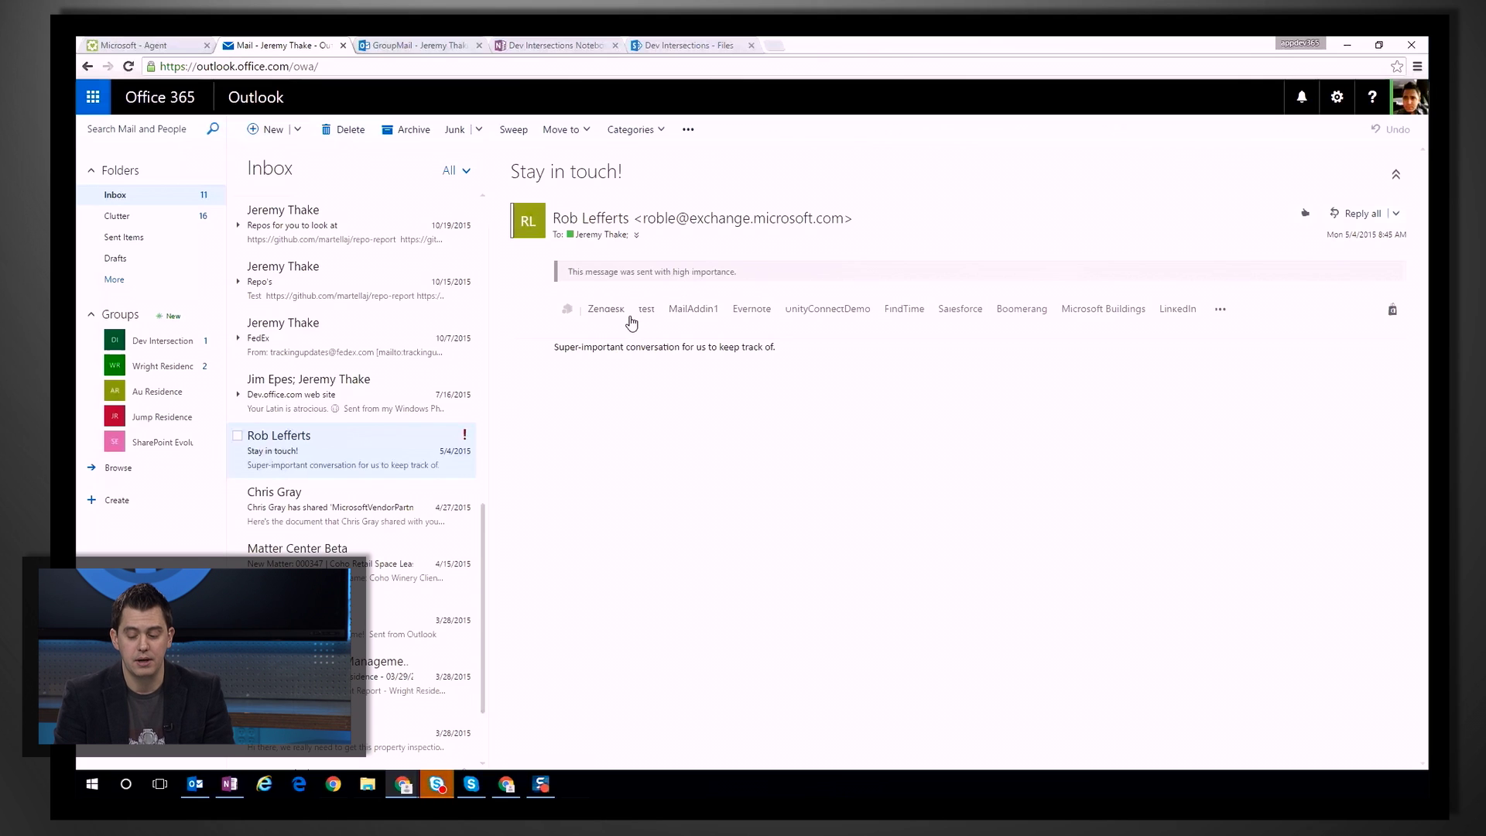
{"action": "left_click", "coordinate": [607, 310]}
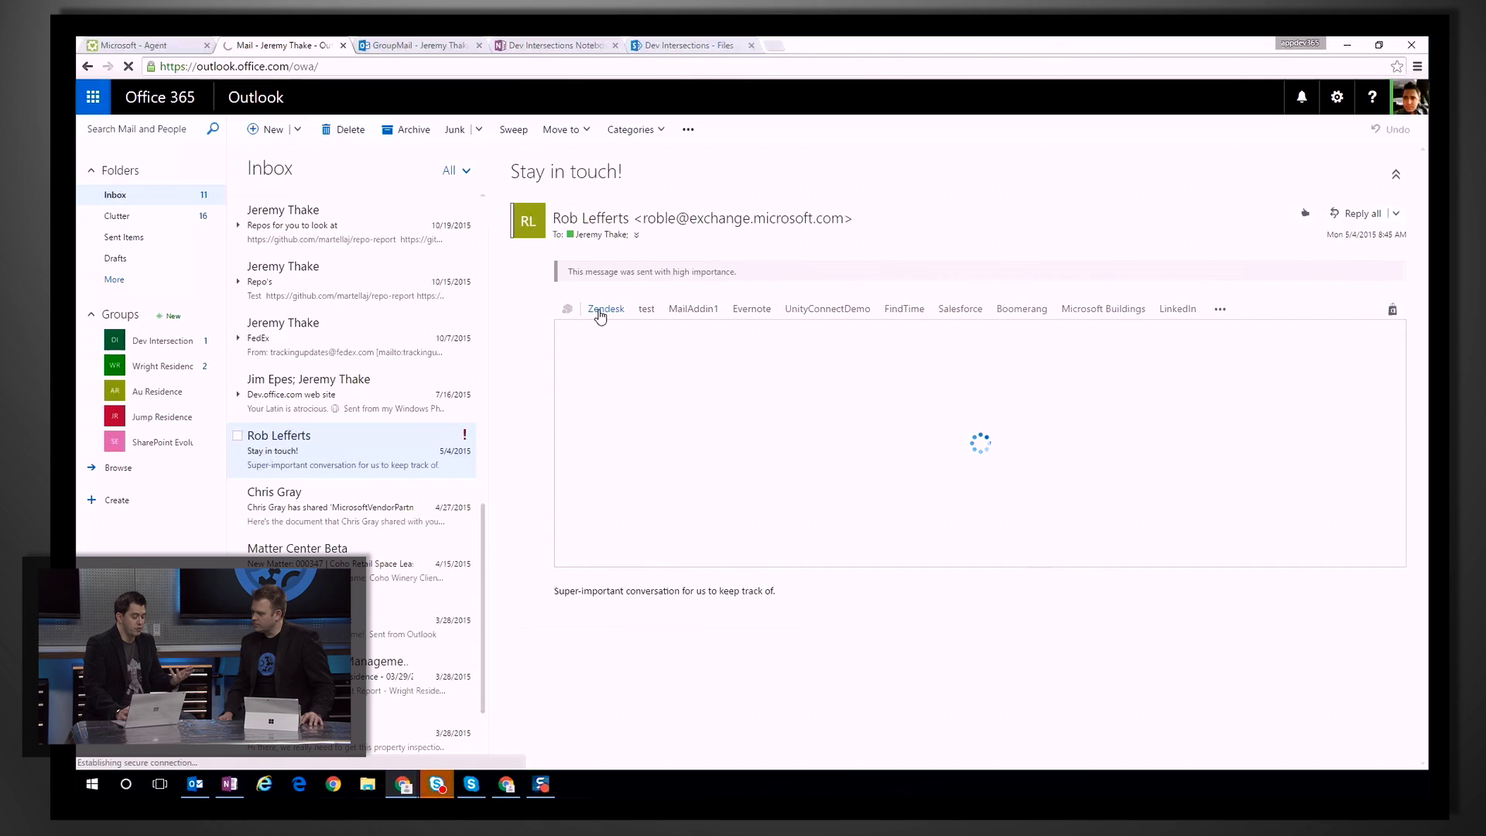
Set the new Zendesk ticket's type to question and its priority to urgent.
{"action": "left_click", "coordinate": [763, 457]}
{"action": "left_click", "coordinate": [728, 460]}
{"action": "left_click", "coordinate": [727, 459]}
{"action": "left_click", "coordinate": [723, 558]}
{"action": "left_click", "coordinate": [959, 443]}
{"action": "left_click", "coordinate": [970, 499]}
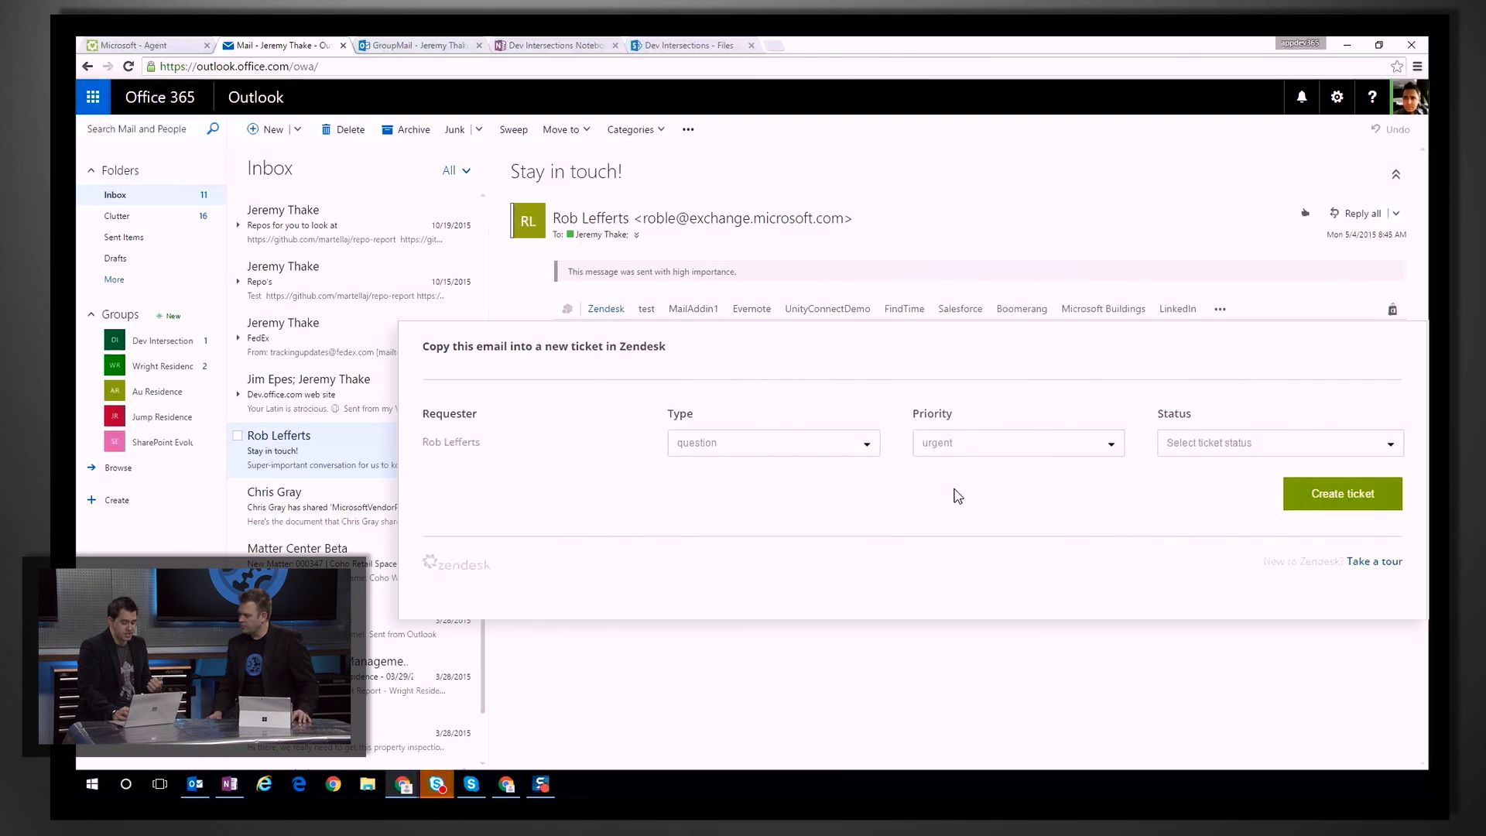
Set the new Zendesk ticket's status to new and create the ticket from the email.
{"action": "left_click", "coordinate": [1160, 457]}
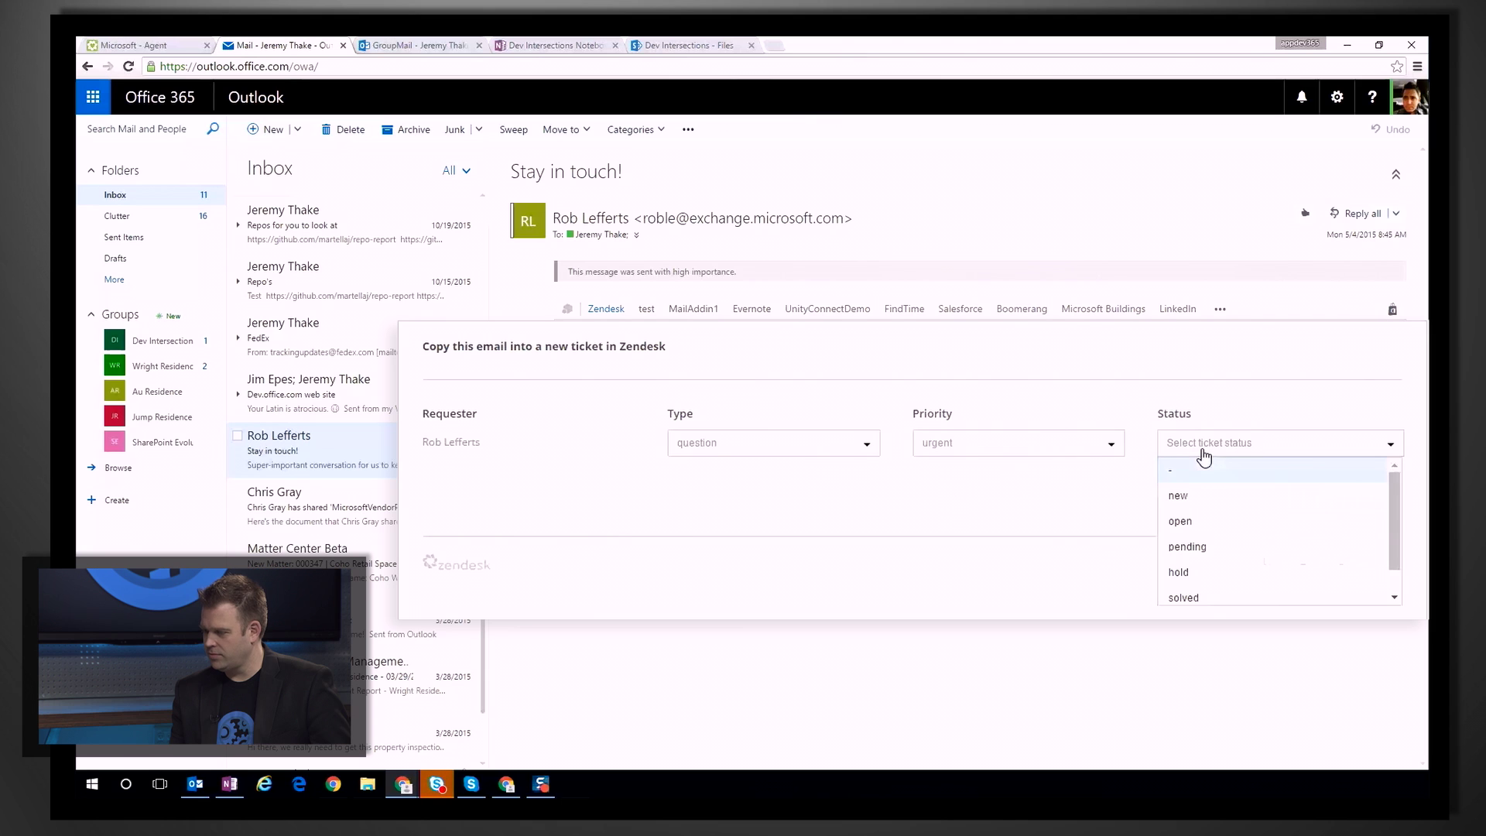
{"action": "left_click", "coordinate": [1211, 500]}
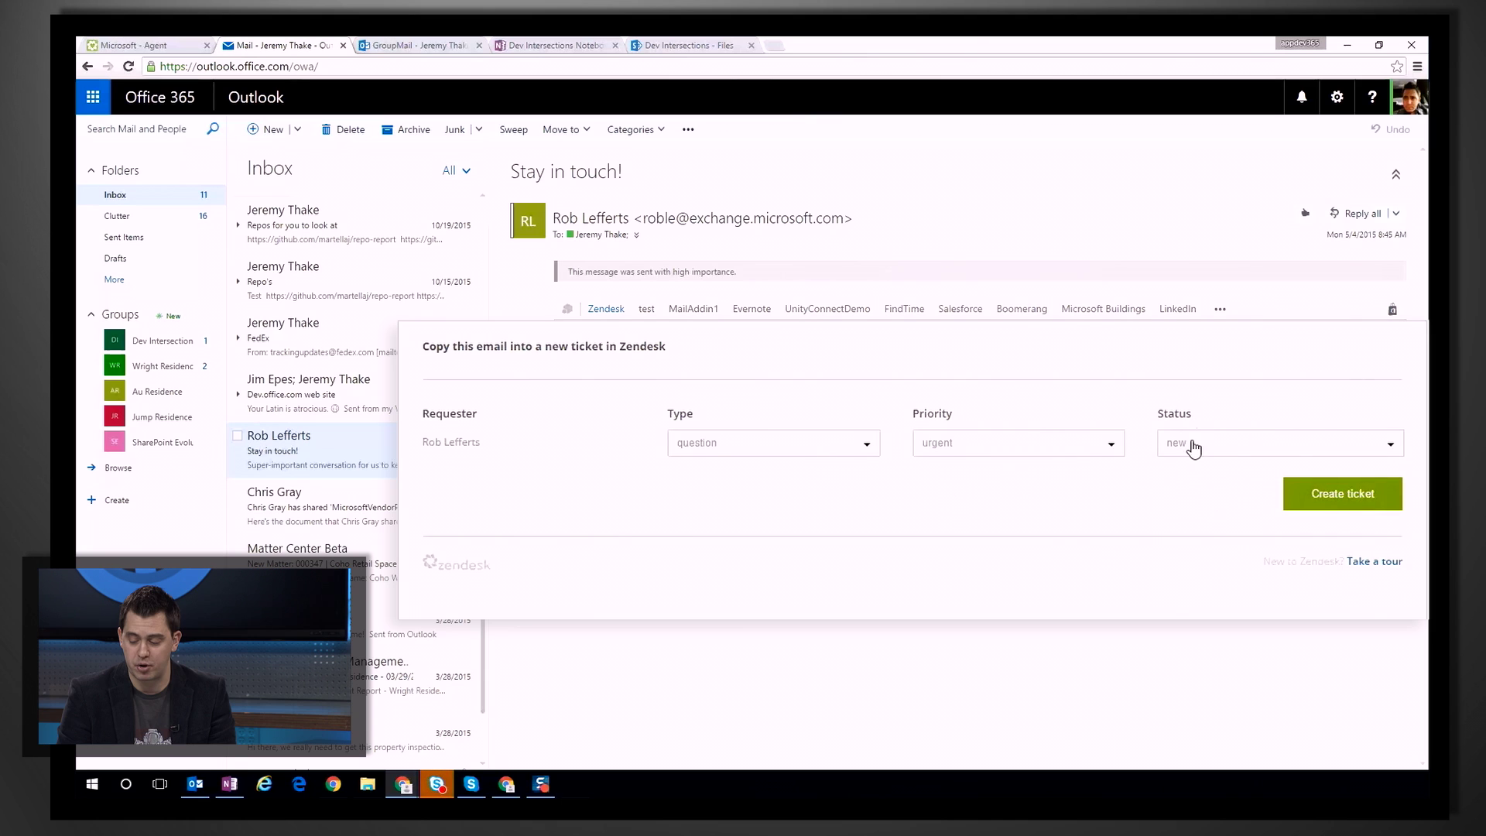
{"action": "left_click", "coordinate": [1380, 493]}
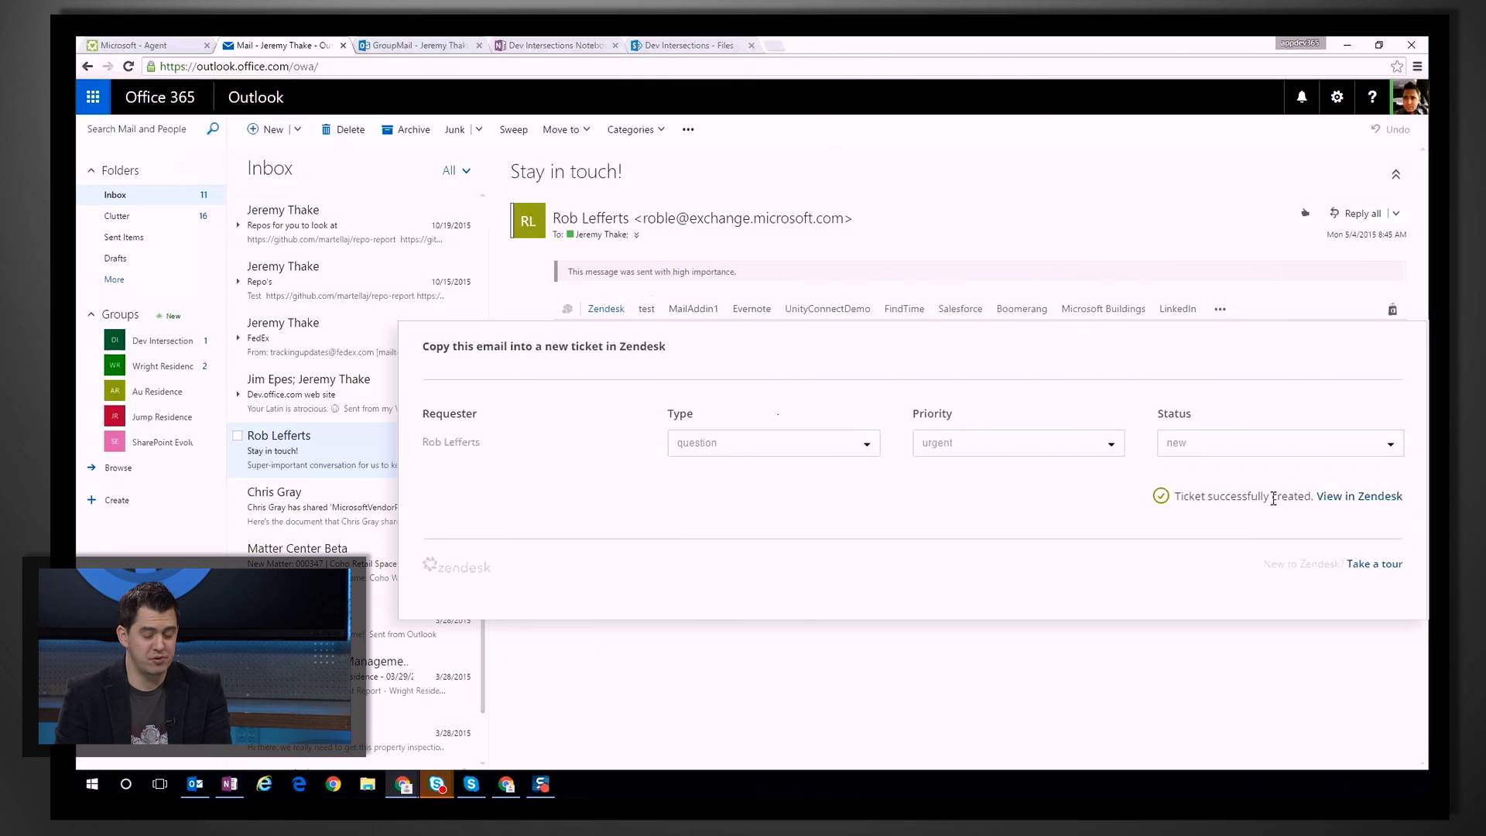
Open the newly created ticket in Zendesk and set its assignee to the Support group.
{"action": "left_click_drag", "start_coordinate": [1197, 465], "coordinate": [1288, 463]}
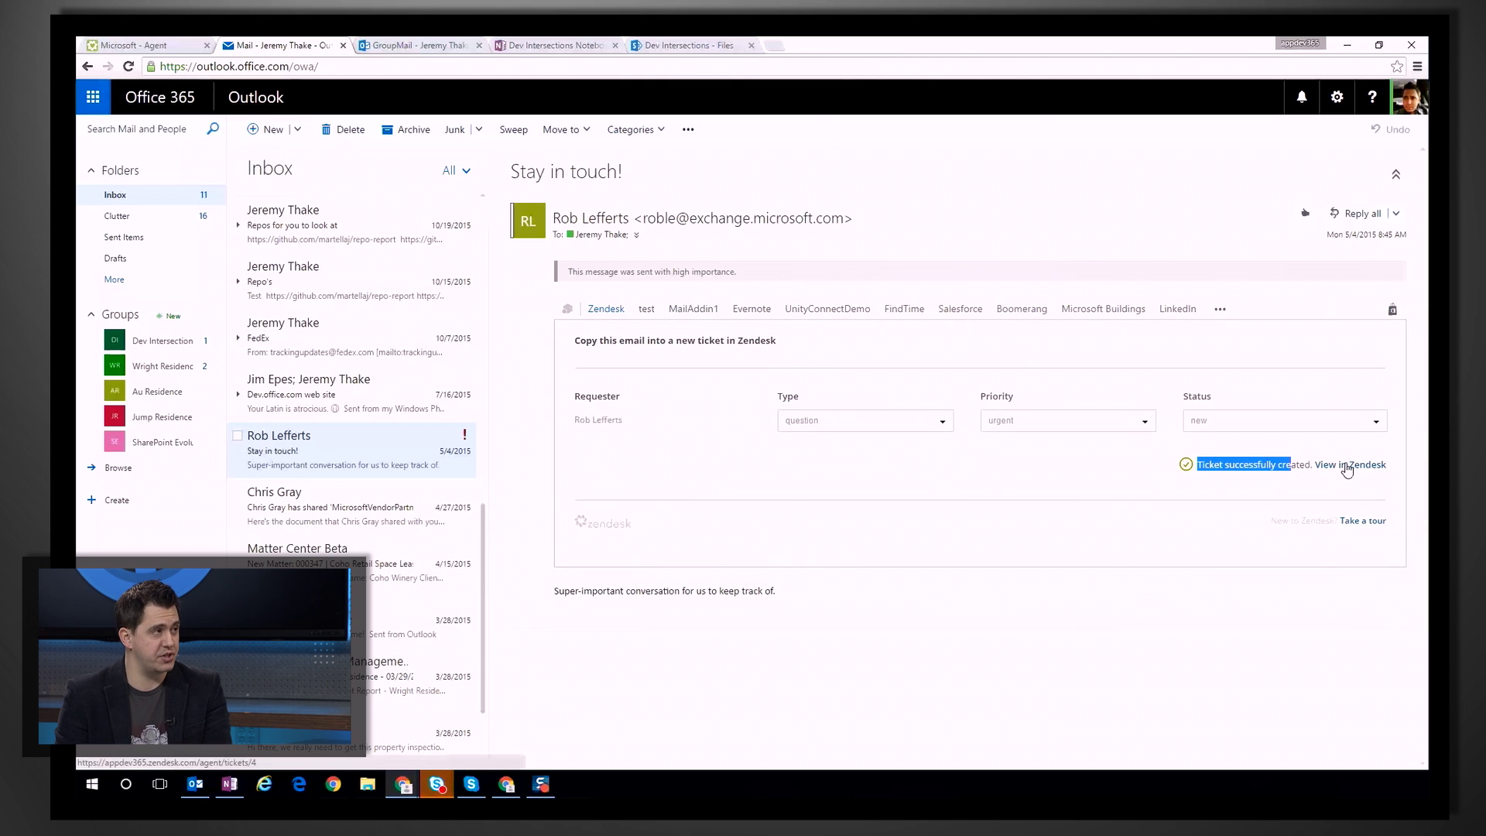
{"action": "left_click", "coordinate": [1350, 465]}
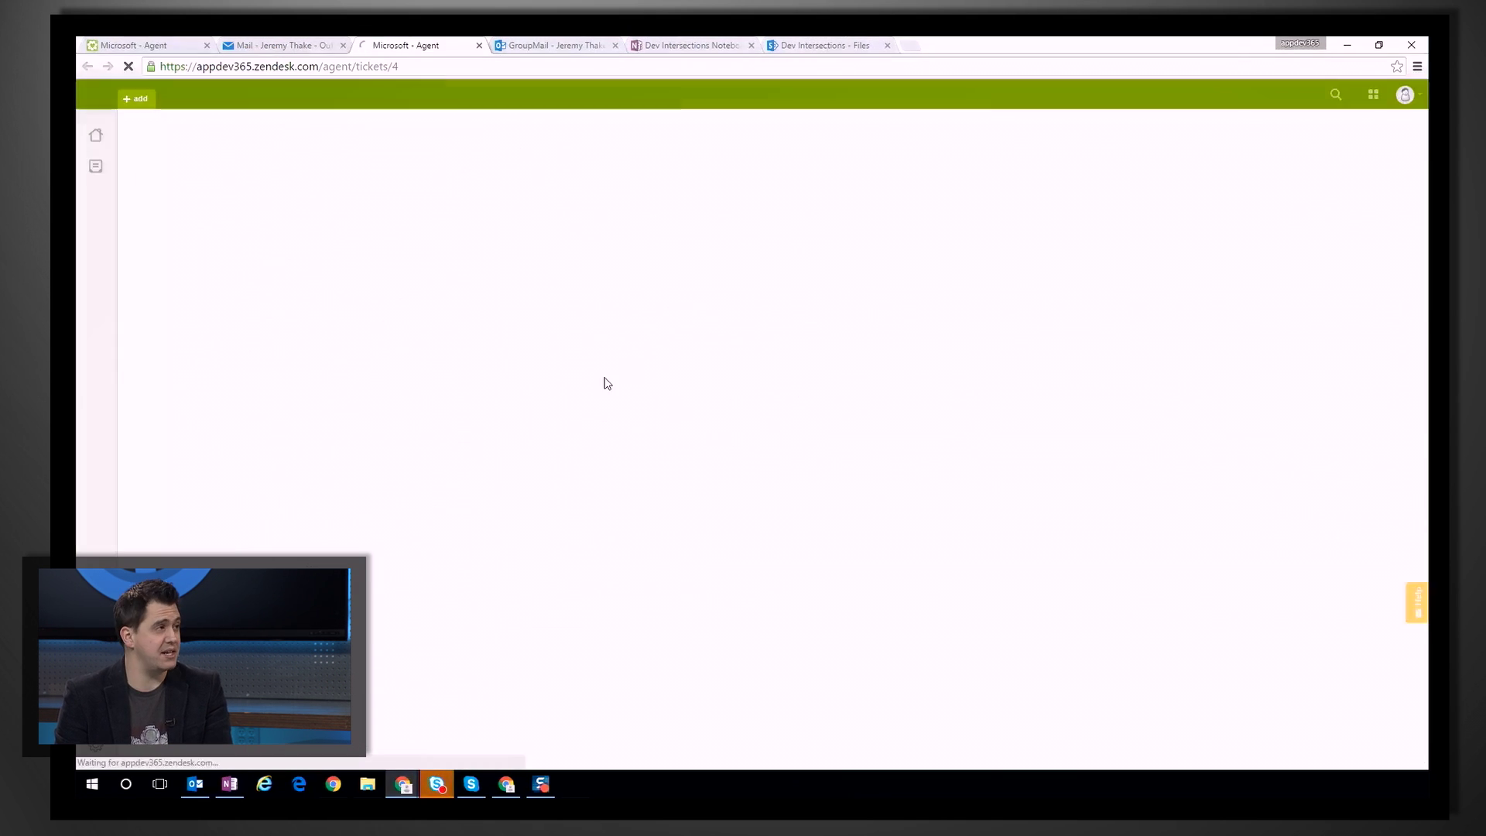
{"action": "mouse_move", "coordinate": [335, 364]}
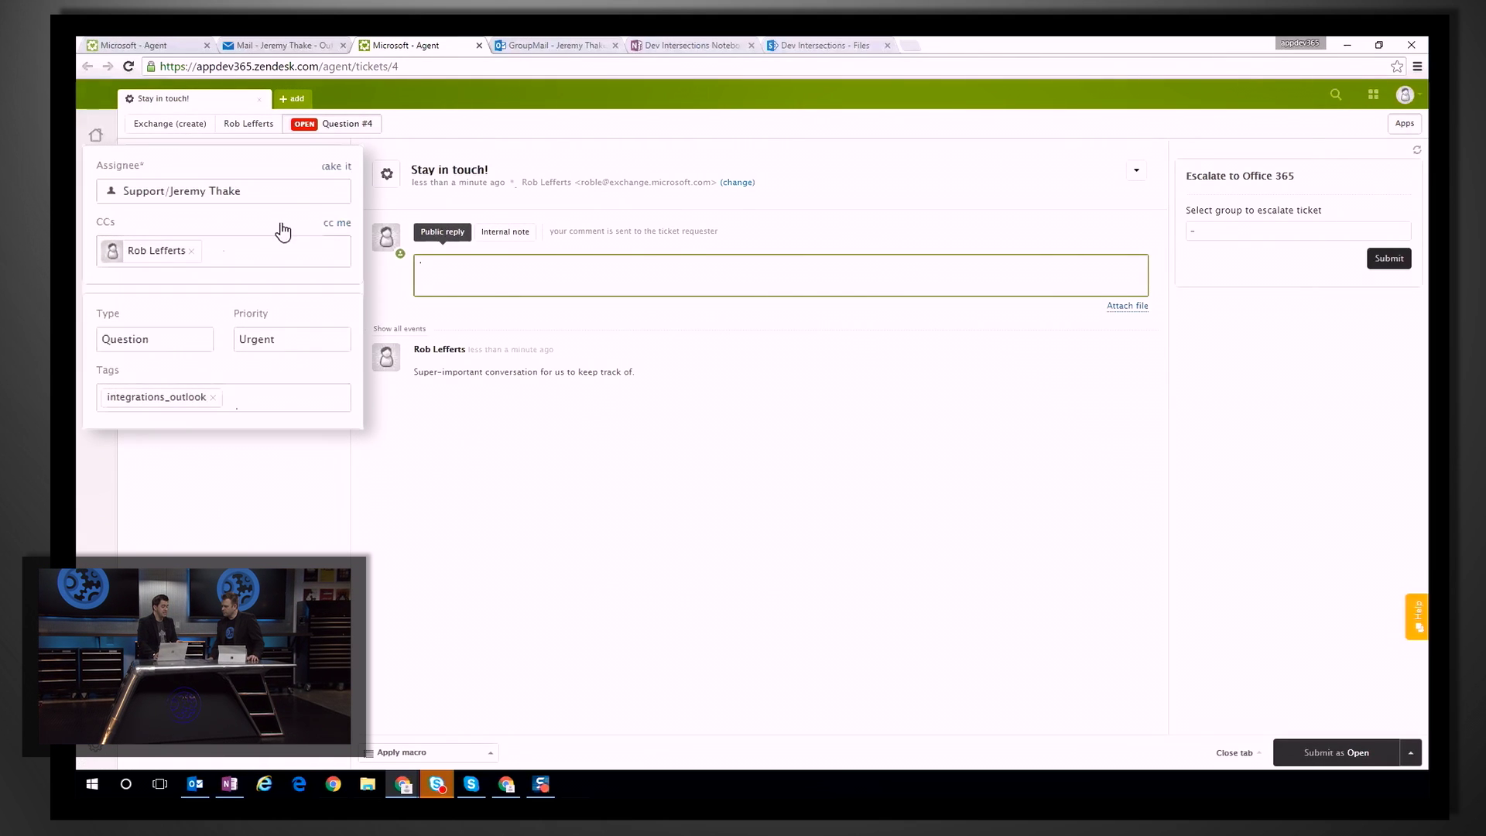
{"action": "left_click", "coordinate": [310, 200]}
{"action": "left_click", "coordinate": [252, 244]}
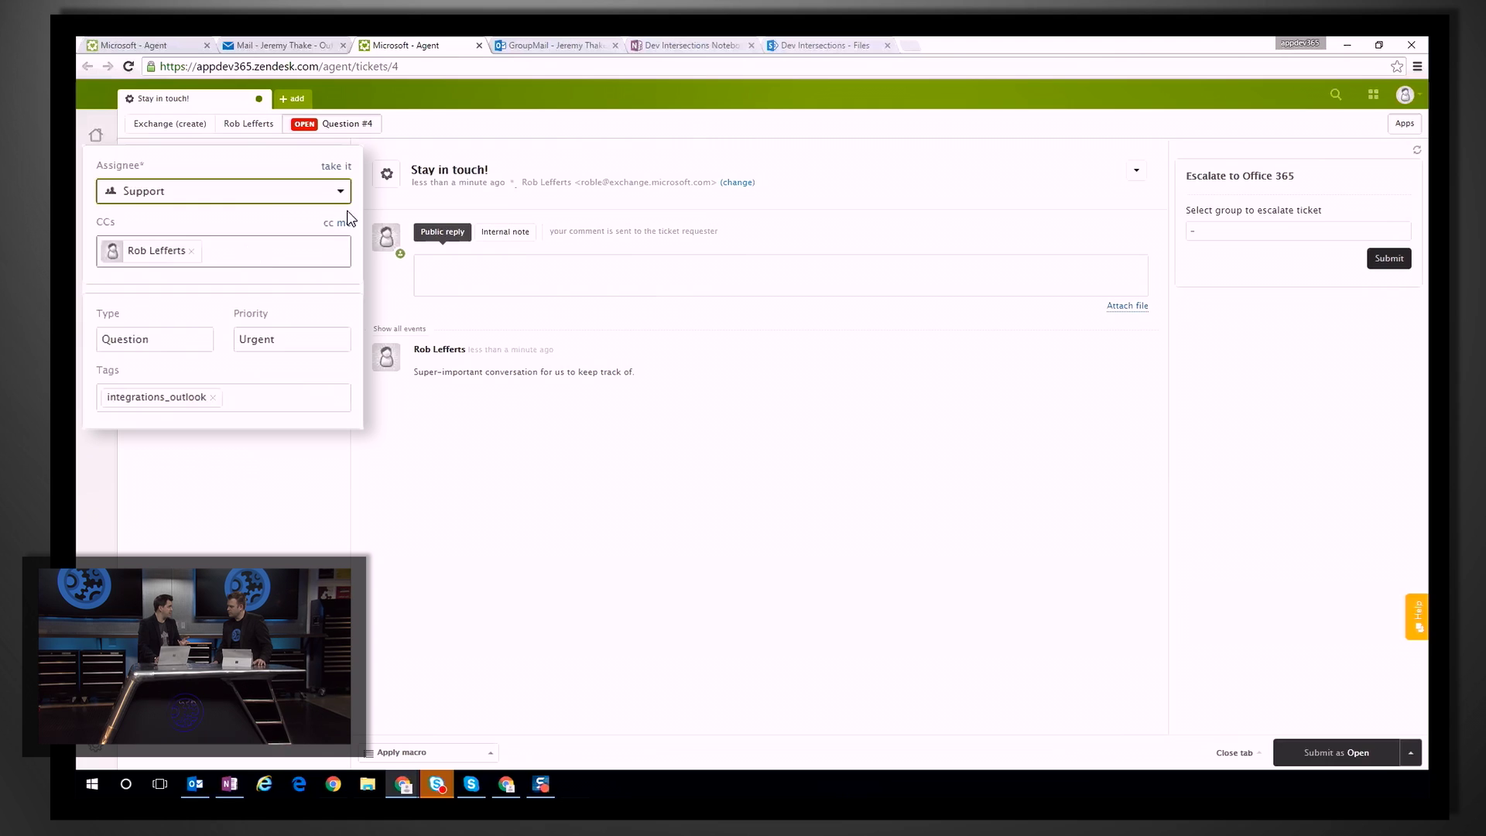